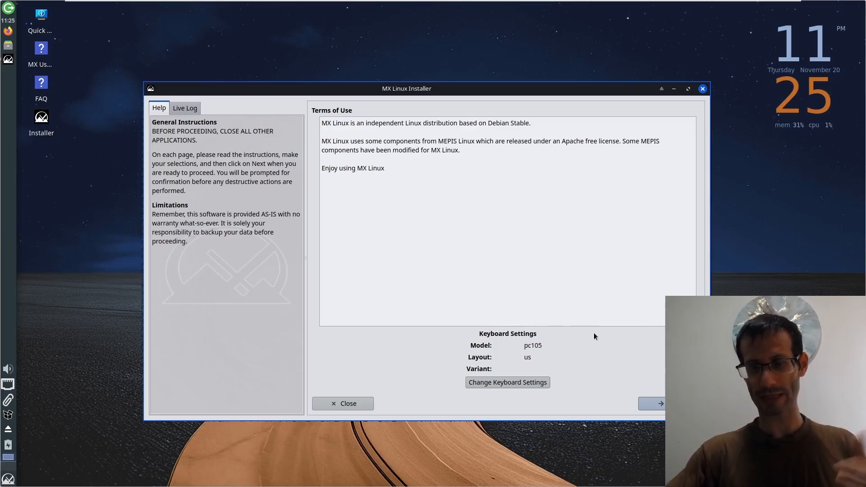
Continue past the terms of use and choose to customize the disk layout as the installation type
{"action": "left_click", "coordinate": [655, 403]}
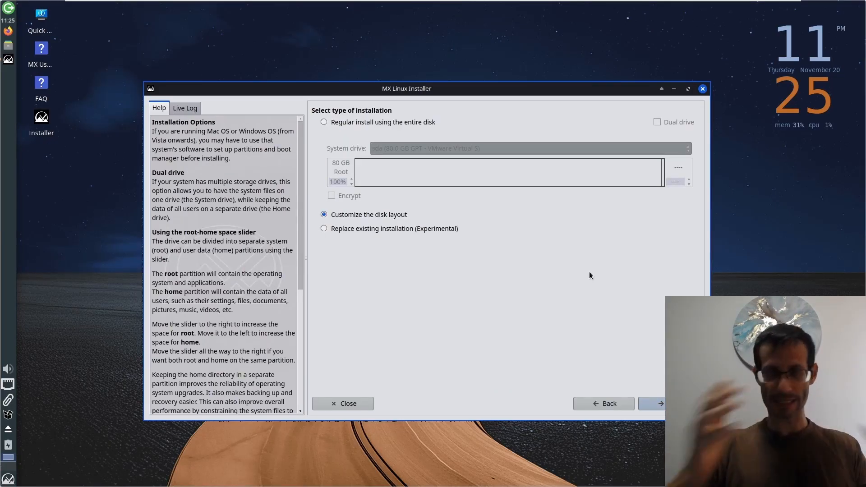
{"action": "left_click", "coordinate": [326, 123]}
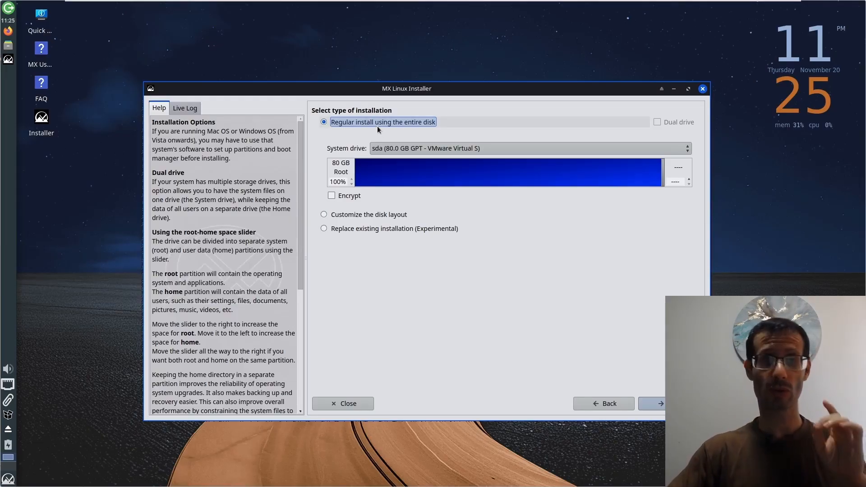
{"action": "left_click", "coordinate": [323, 214]}
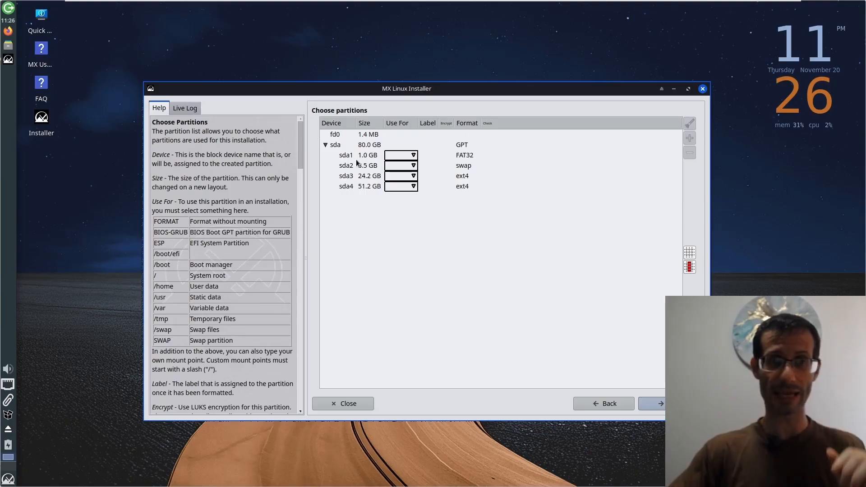
Examine the sda drive and its partitions sda1 to sda4 in the partition list
{"action": "left_click", "coordinate": [450, 148]}
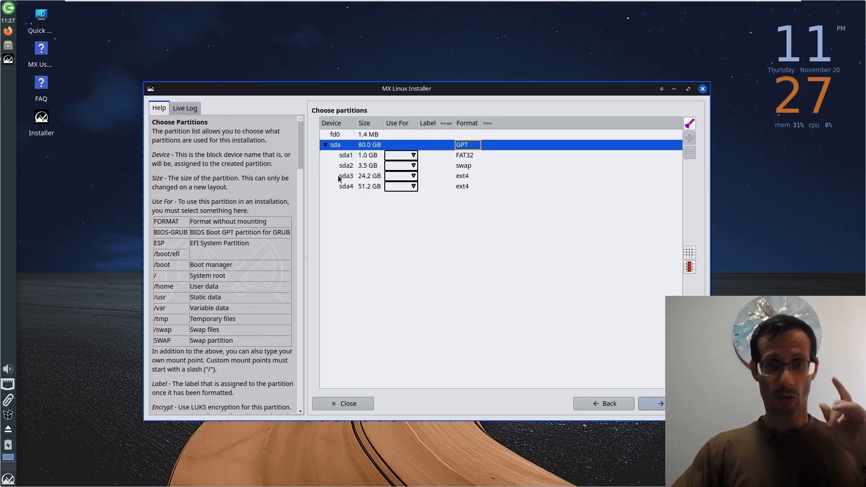
{"action": "left_click", "coordinate": [347, 158]}
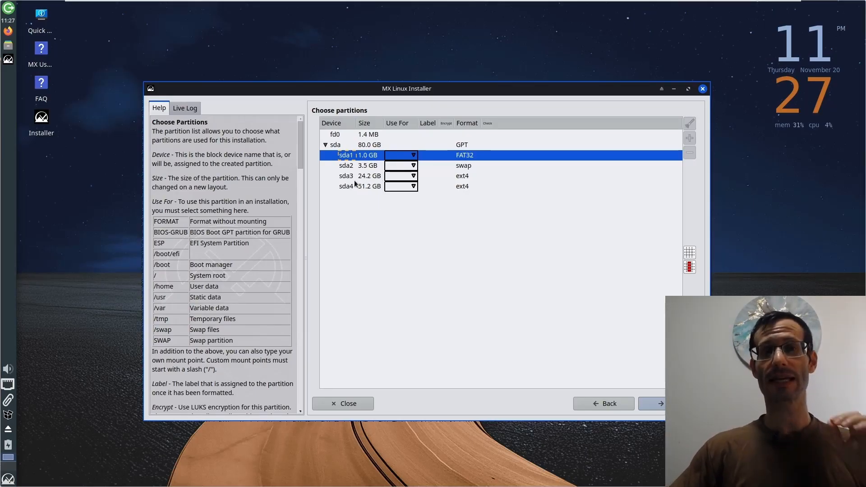
{"action": "left_click", "coordinate": [348, 167]}
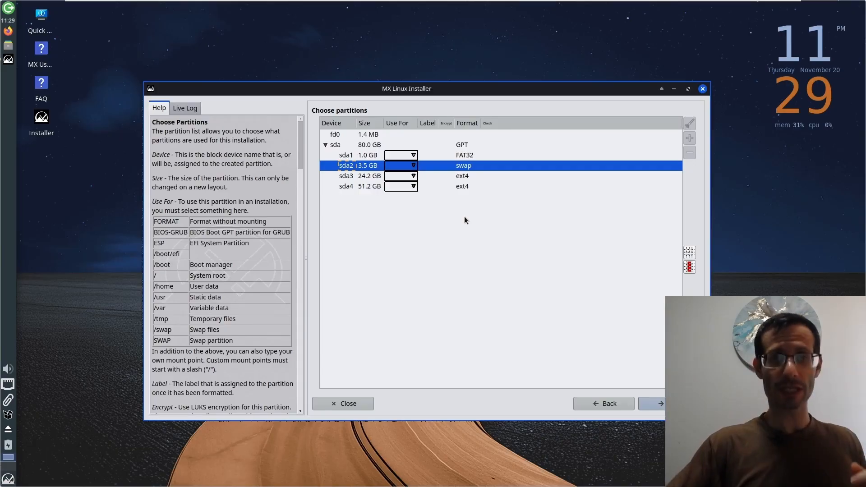
{"action": "left_click", "coordinate": [353, 176]}
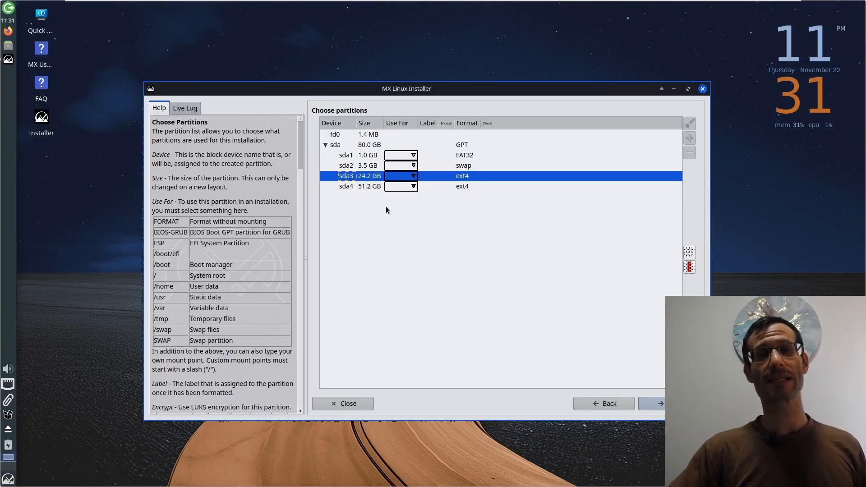
{"action": "left_click", "coordinate": [361, 188]}
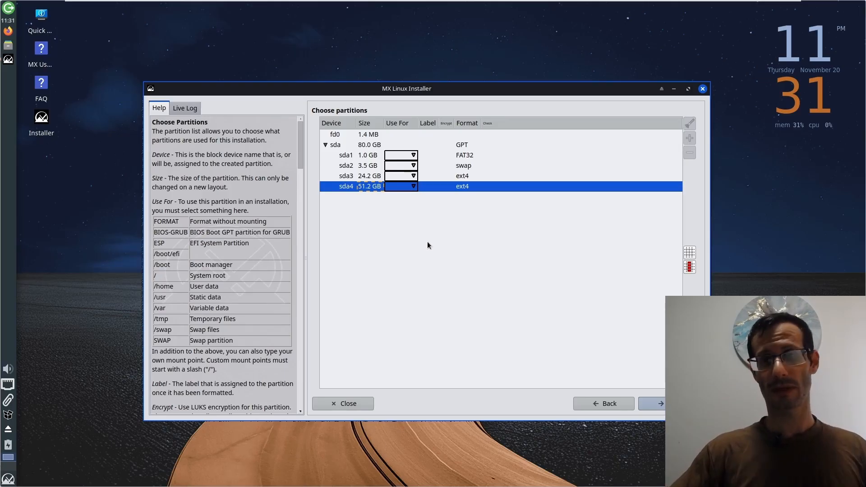
Show the advanced partition columns, assign sda1 as ESP, and widen the Format column to show its full setting
{"action": "left_click", "coordinate": [690, 267]}
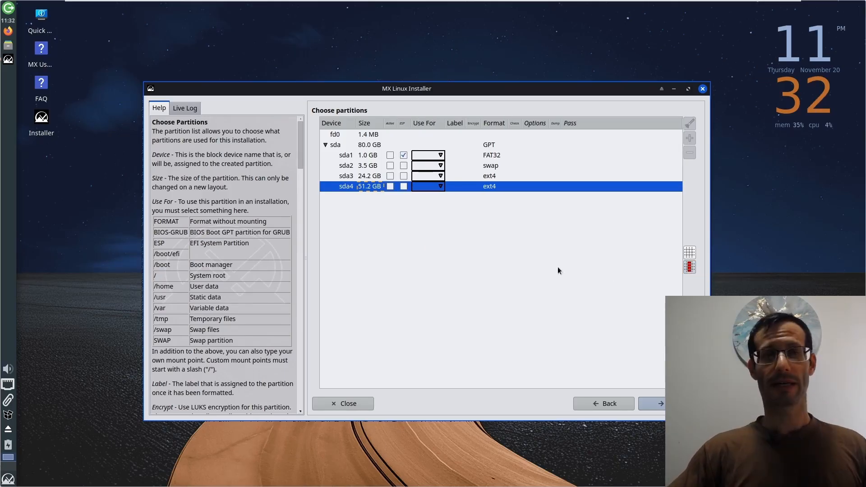
{"action": "left_click", "coordinate": [345, 156]}
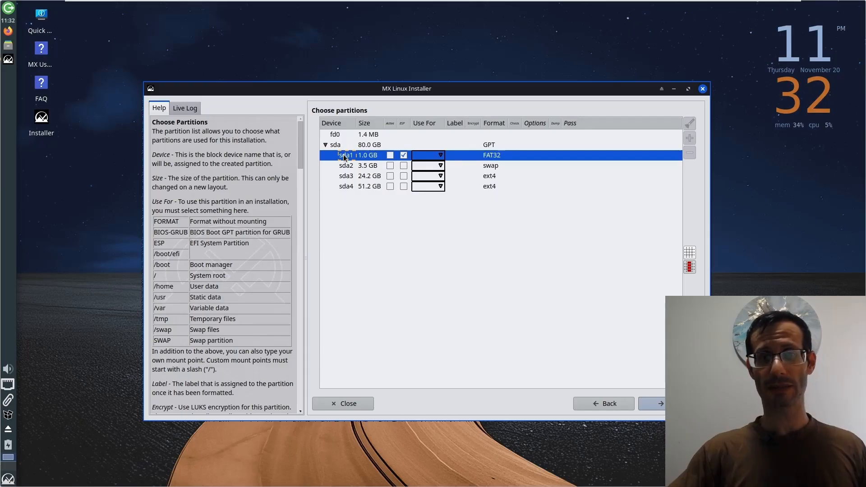
{"action": "left_click", "coordinate": [437, 158]}
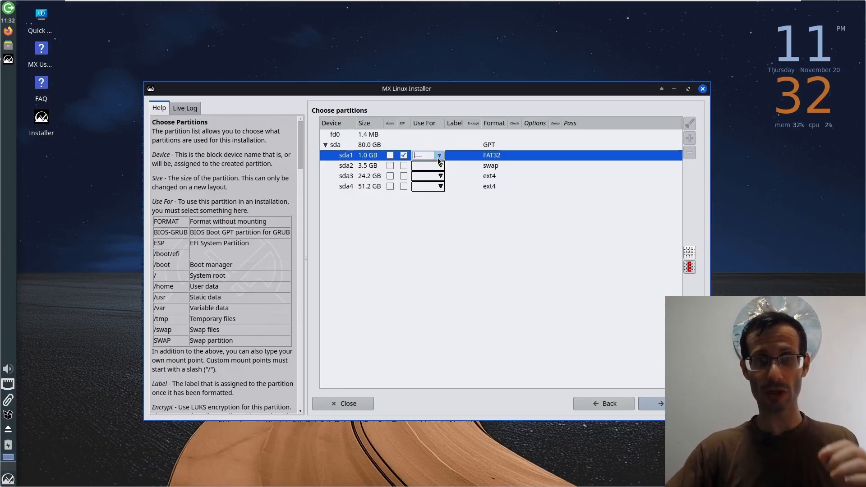
{"action": "left_click", "coordinate": [426, 180]}
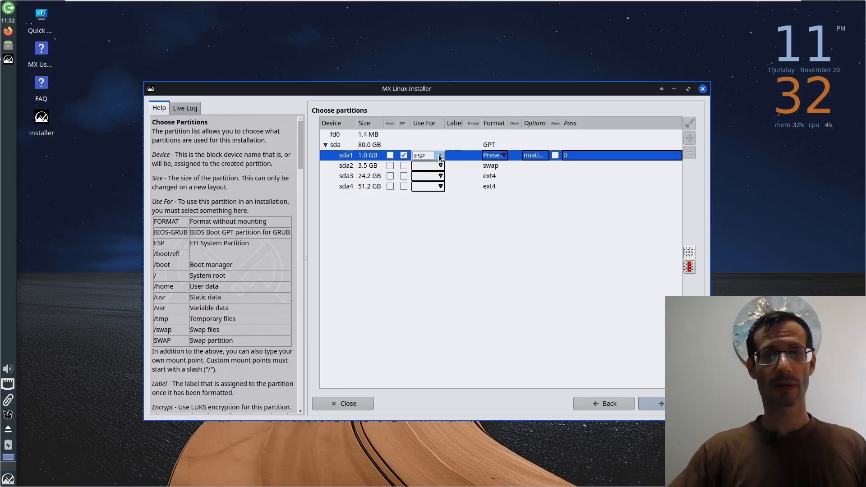
{"action": "double_click", "coordinate": [510, 121]}
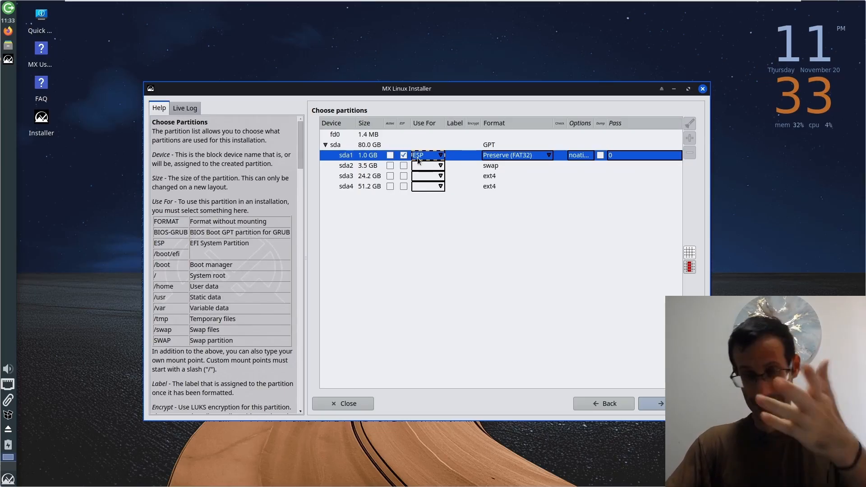
Assign sda2 as SWAP and keep its format at Preserve (swap)
{"action": "left_click", "coordinate": [498, 166]}
{"action": "left_click", "coordinate": [440, 166]}
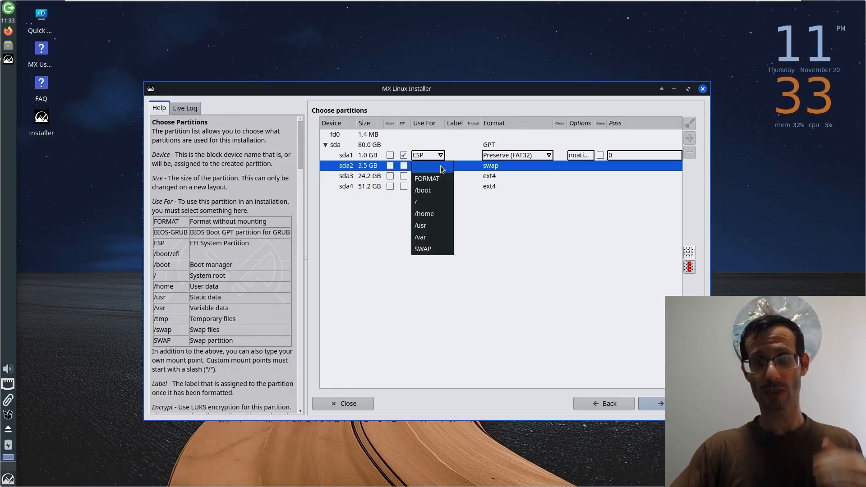
{"action": "left_click", "coordinate": [432, 249]}
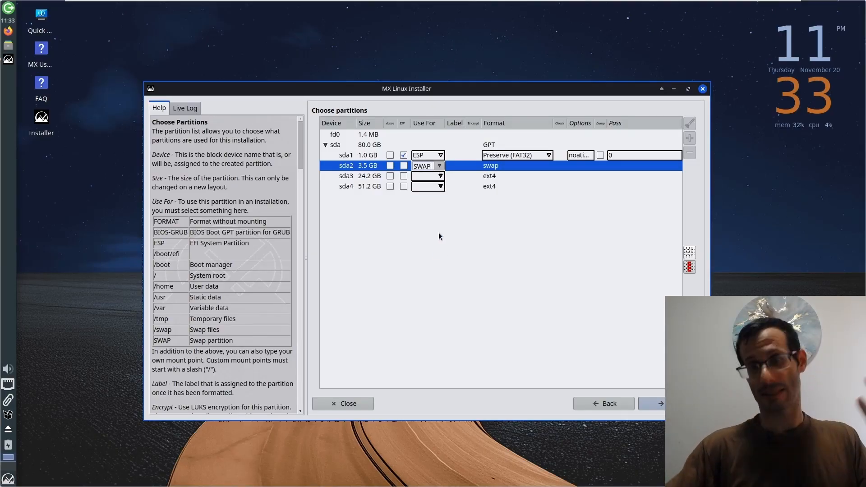
{"action": "left_click", "coordinate": [536, 167]}
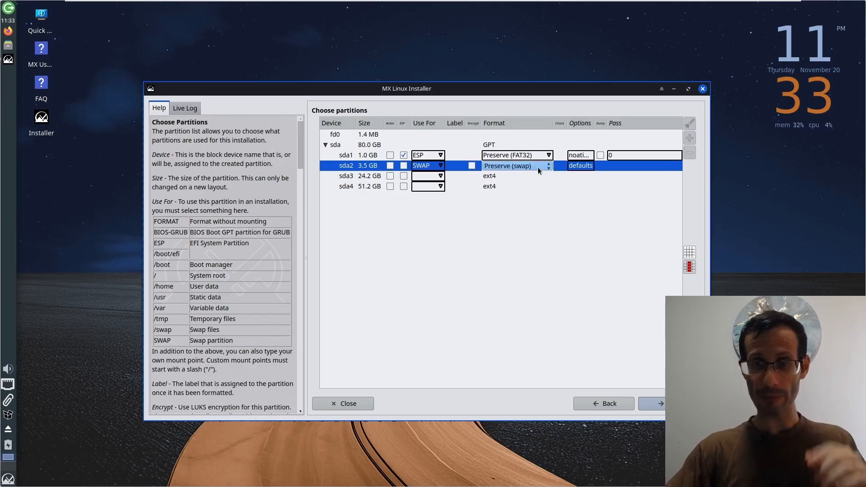
{"action": "left_click", "coordinate": [547, 167]}
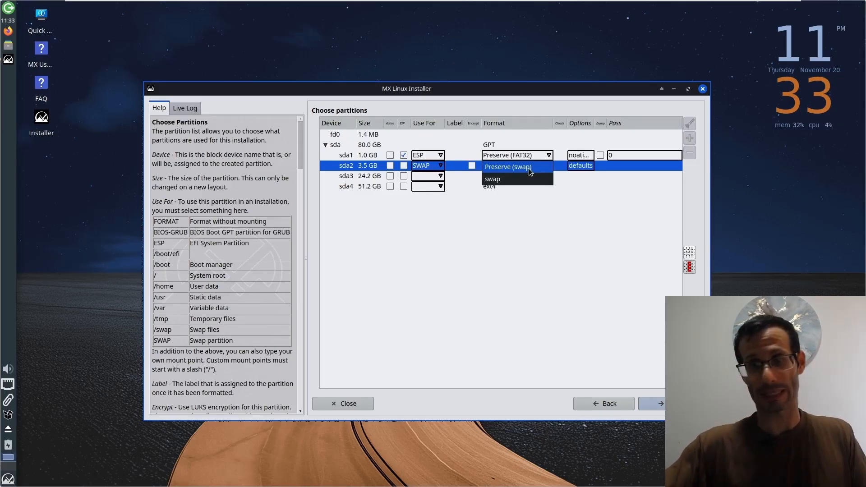
{"action": "left_click", "coordinate": [529, 169]}
Assign sda3 as the root partition (/) and have it formatted as ext4
{"action": "left_click", "coordinate": [438, 178]}
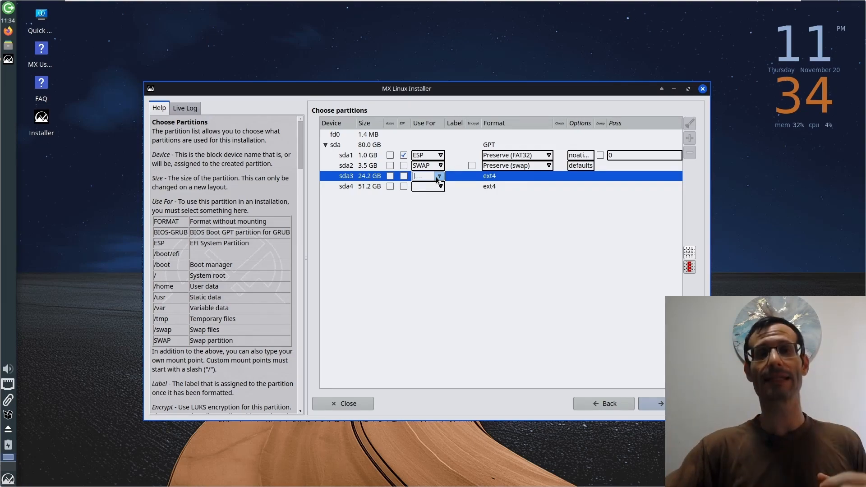
{"action": "left_click", "coordinate": [438, 177]}
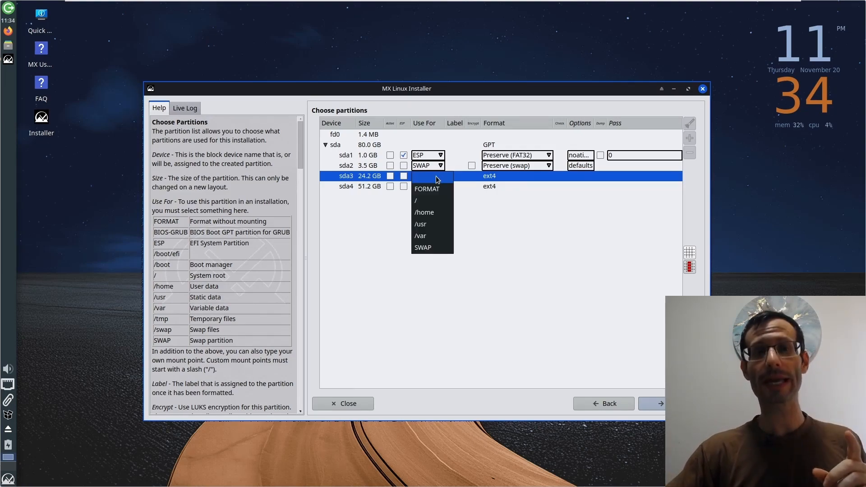
{"action": "left_click", "coordinate": [425, 201]}
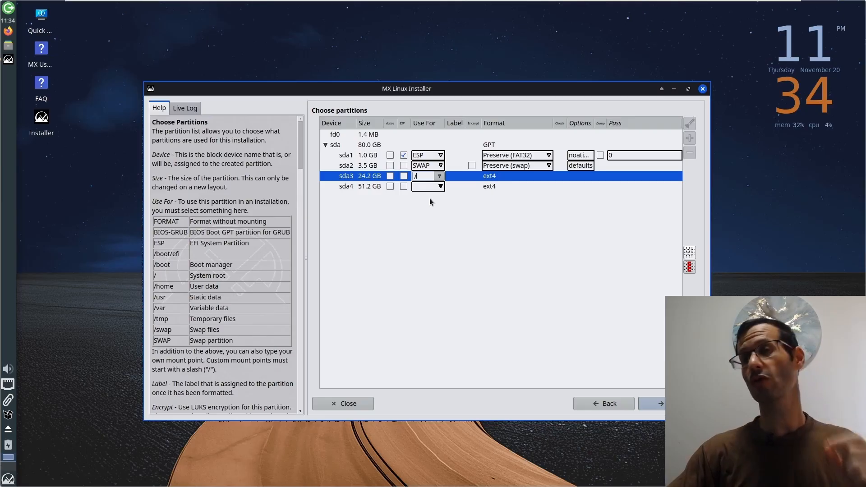
{"action": "left_click", "coordinate": [510, 178]}
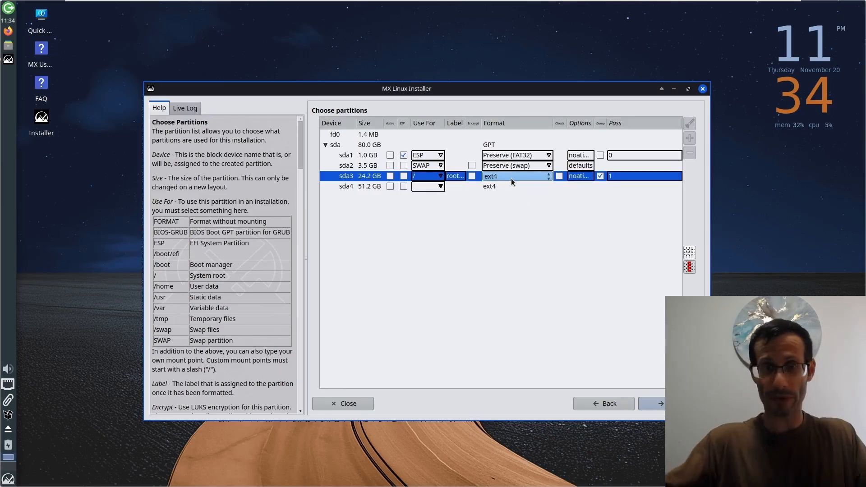
{"action": "left_click", "coordinate": [511, 178]}
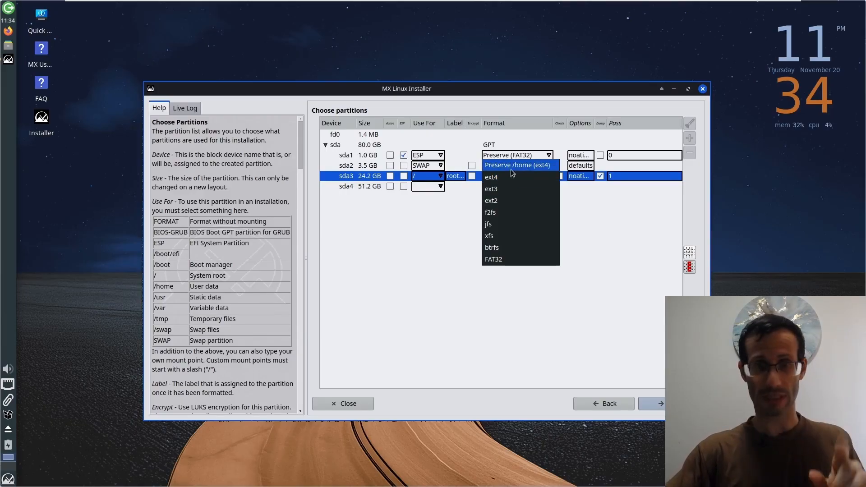
{"action": "left_click", "coordinate": [498, 180]}
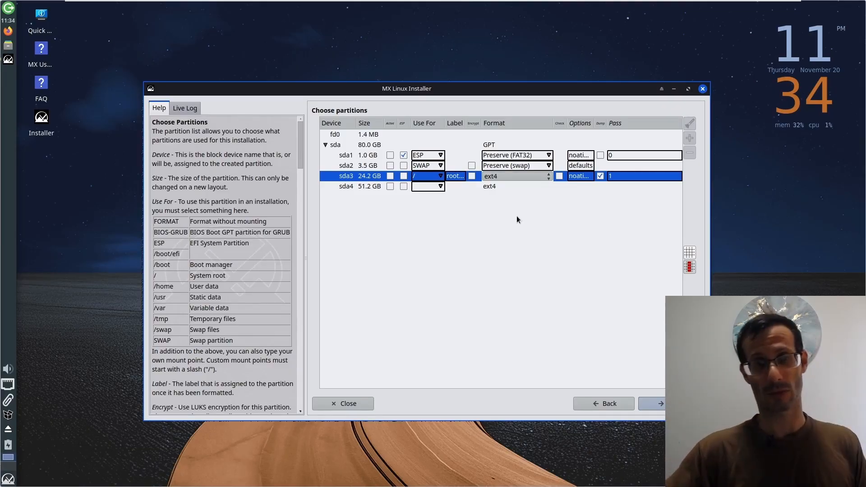
Assign sda4 as /home and keep its format at Preserve (ext4)
{"action": "left_click", "coordinate": [437, 187]}
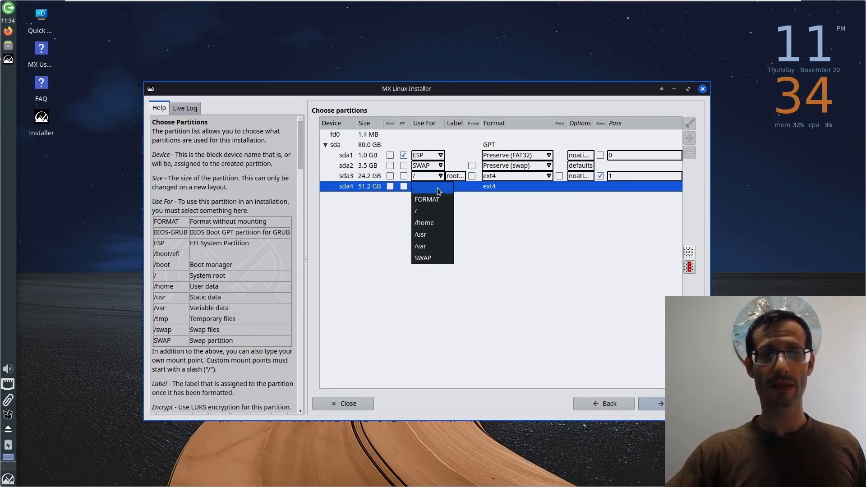
{"action": "left_click", "coordinate": [433, 223]}
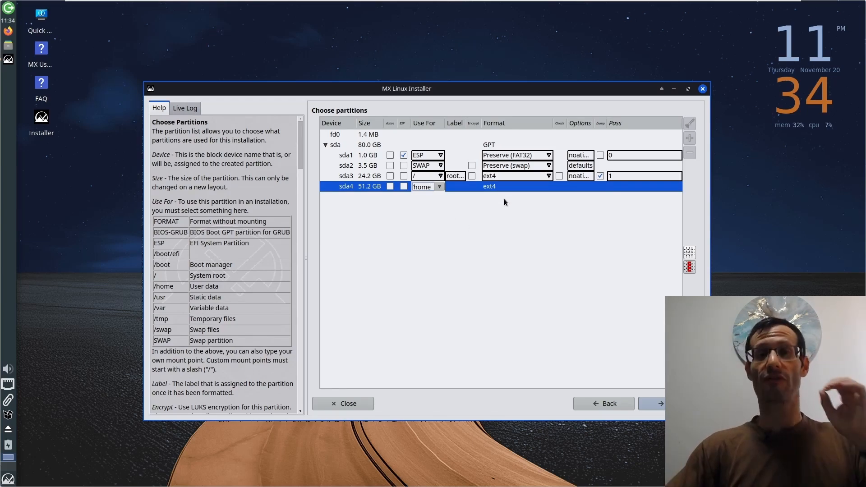
{"action": "left_click", "coordinate": [542, 186]}
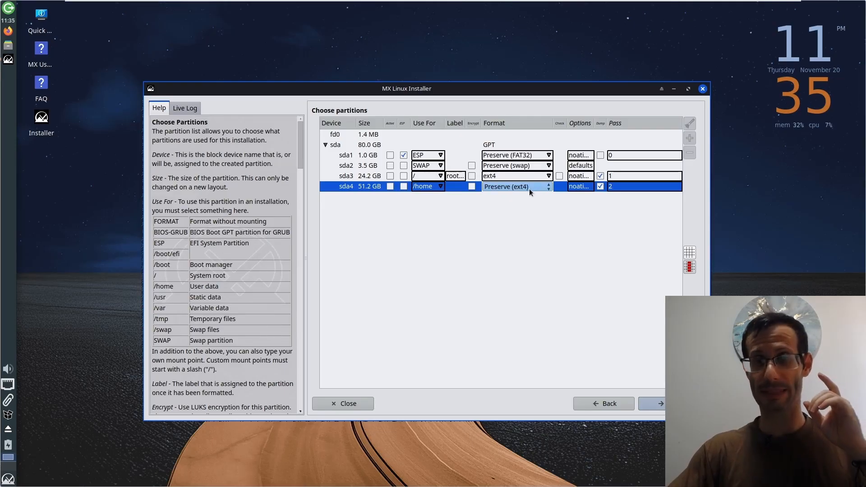
{"action": "left_click", "coordinate": [543, 213]}
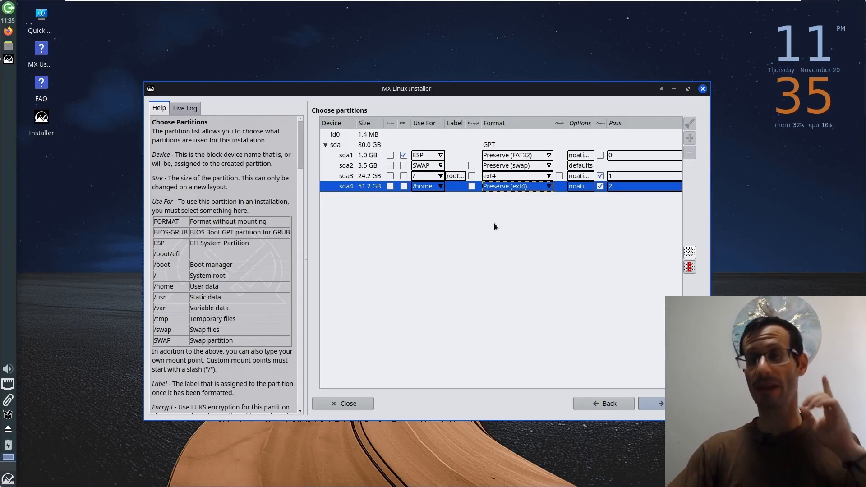
Continue to the installation confirmation and review the planned action for each partition
{"action": "left_click", "coordinate": [353, 177]}
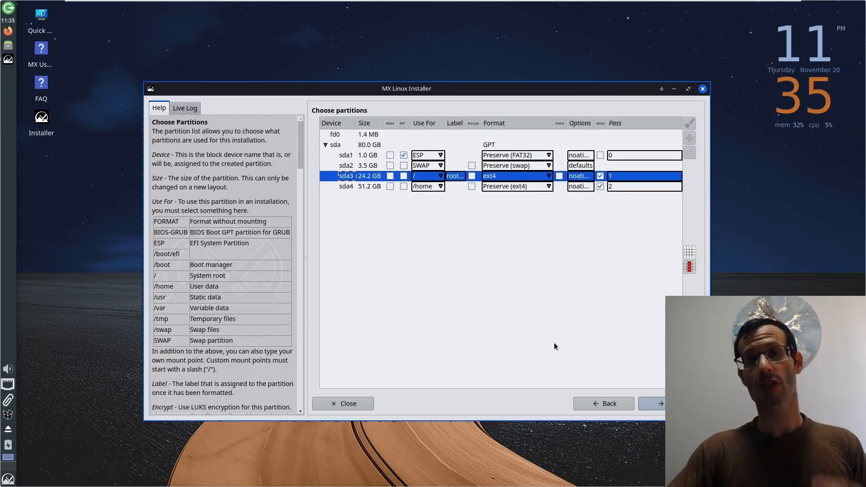
{"action": "left_click", "coordinate": [653, 403]}
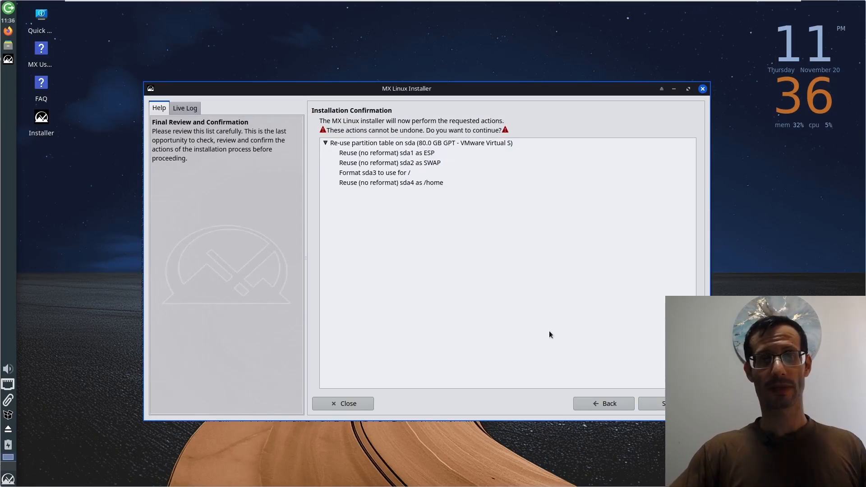
{"action": "left_click", "coordinate": [418, 154]}
{"action": "left_click", "coordinate": [419, 163]}
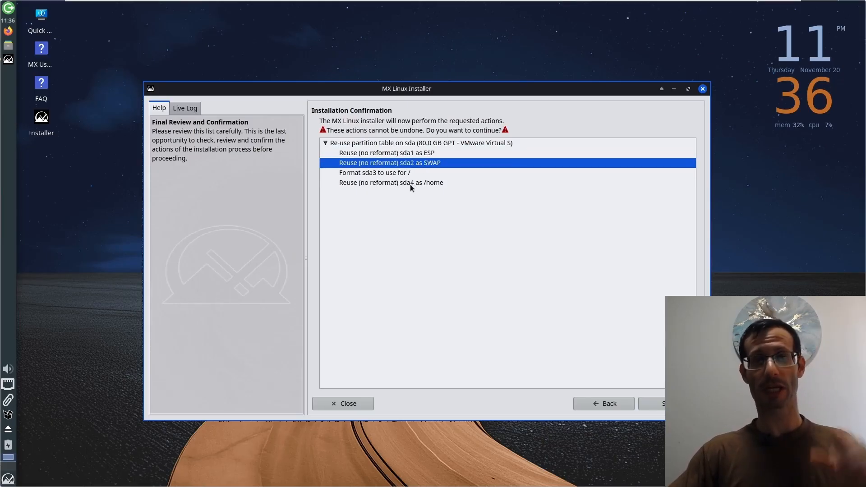
{"action": "left_click", "coordinate": [410, 183]}
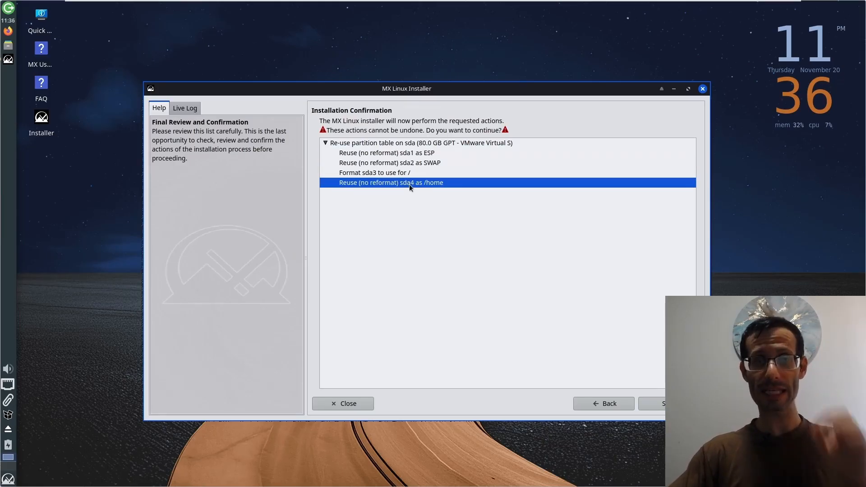
{"action": "left_click", "coordinate": [371, 154]}
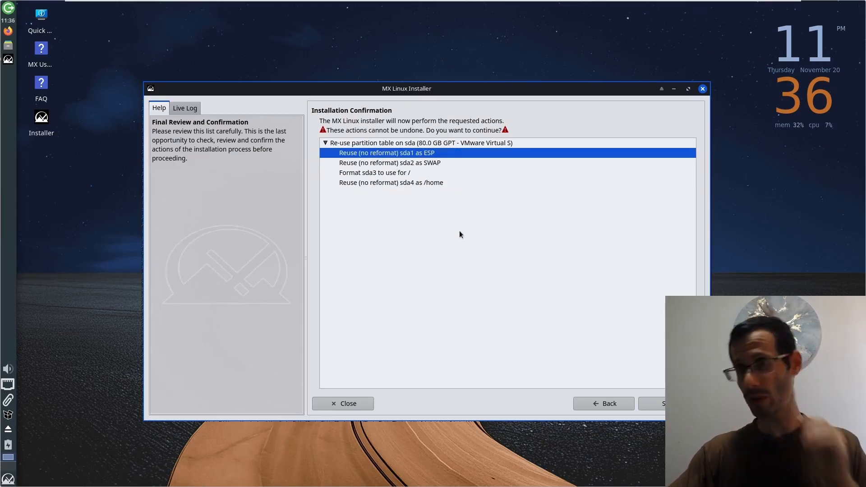
{"action": "left_click", "coordinate": [376, 173]}
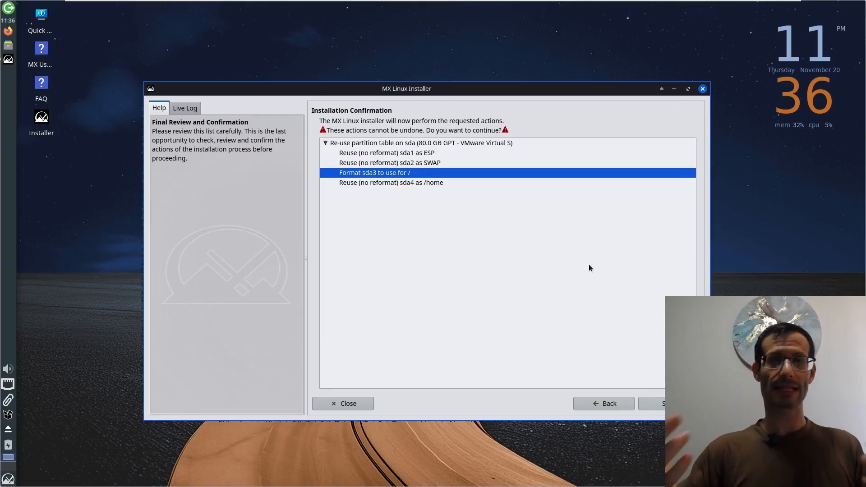
Go back from the installation confirmation to the partition selection and open GParted for /dev/sda
{"action": "left_click", "coordinate": [589, 401]}
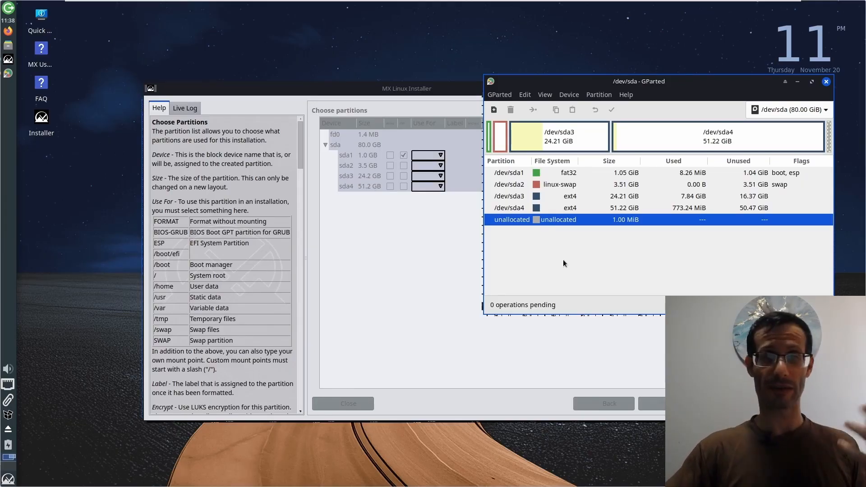
Queue the deletion of all four existing partitions, sda1 through sda4, on /dev/sda
{"action": "left_click", "coordinate": [555, 175]}
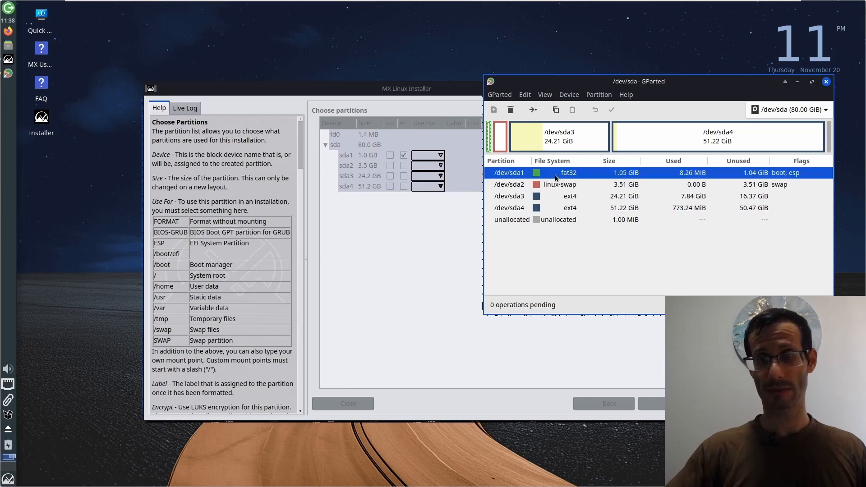
{"action": "left_click", "coordinate": [510, 110]}
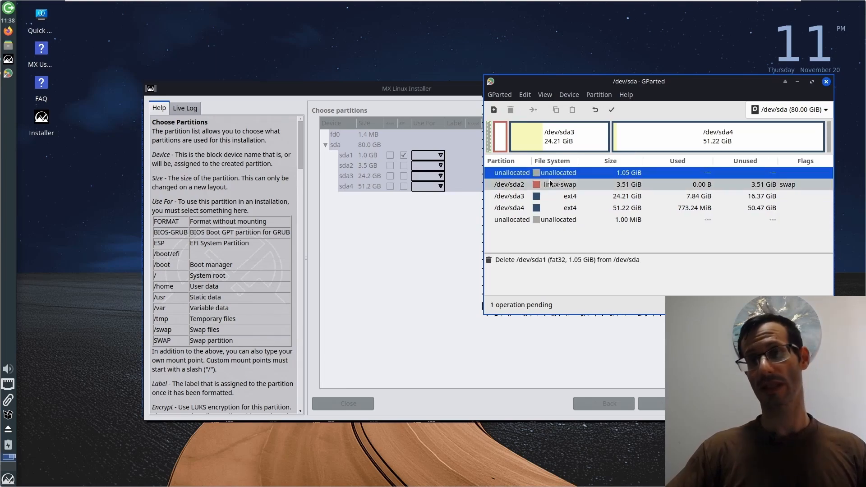
{"action": "left_click", "coordinate": [548, 185]}
{"action": "left_click", "coordinate": [511, 112]}
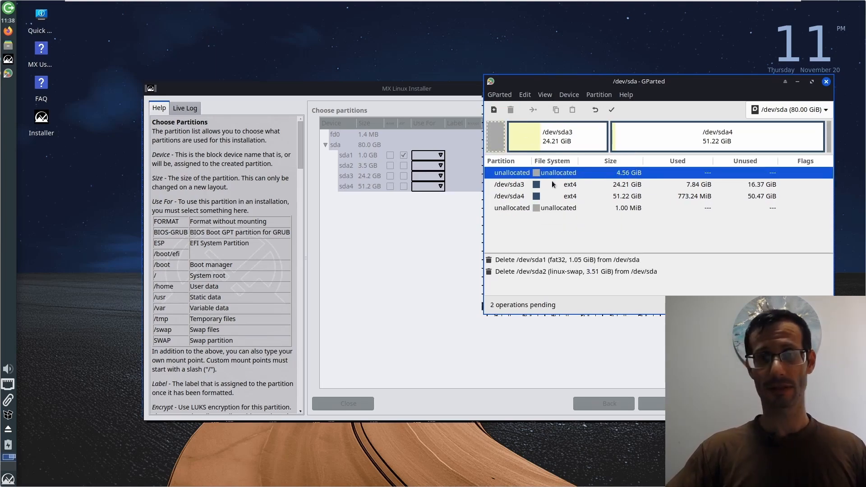
{"action": "left_click", "coordinate": [546, 186]}
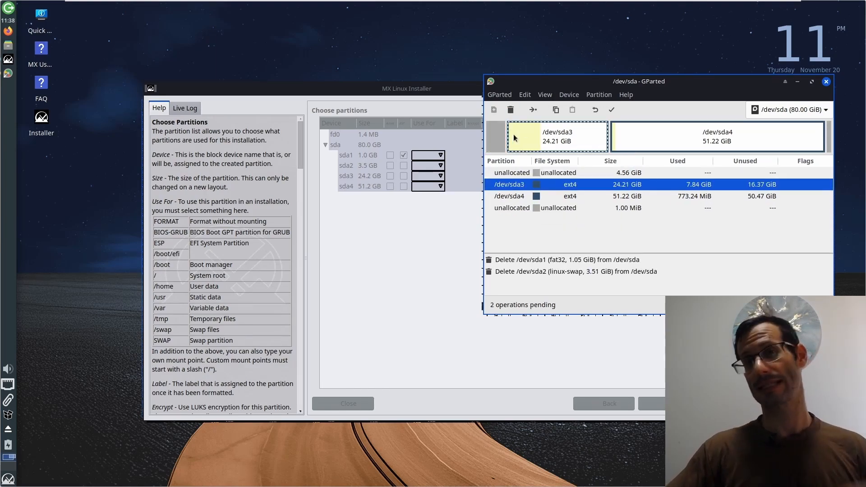
{"action": "left_click", "coordinate": [511, 111]}
{"action": "left_click", "coordinate": [539, 184]}
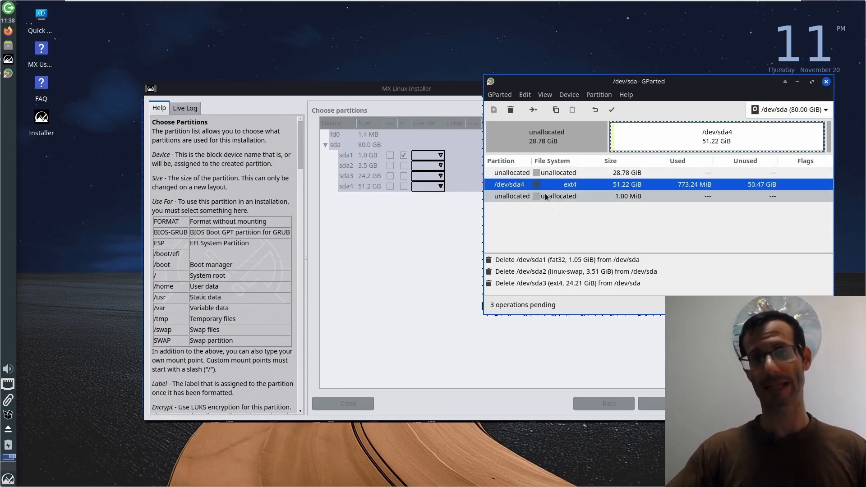
{"action": "key", "text": "Delete"}
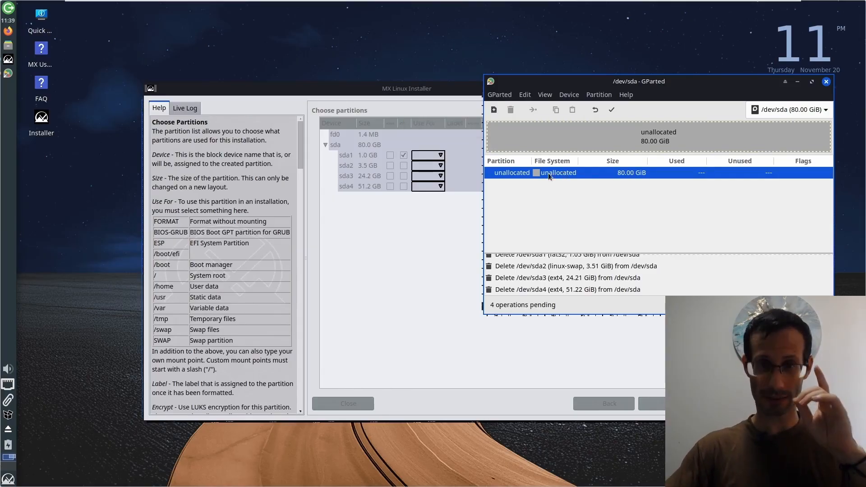
Try to create a new partition table on /dev/sda while the deletions are still pending
{"action": "left_click", "coordinate": [569, 96]}
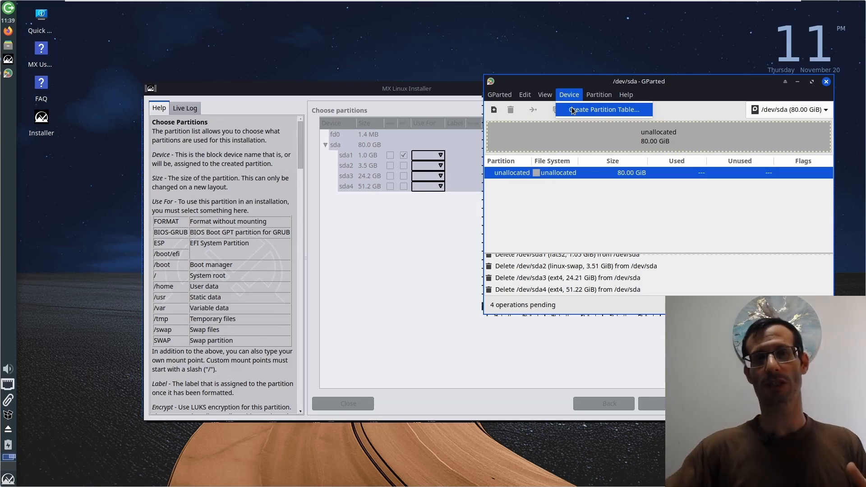
{"action": "left_click", "coordinate": [572, 110]}
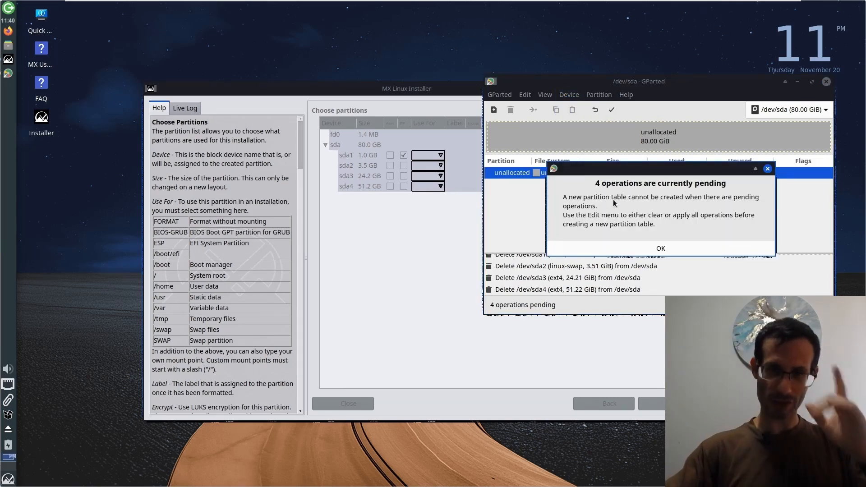
{"action": "left_click", "coordinate": [613, 249]}
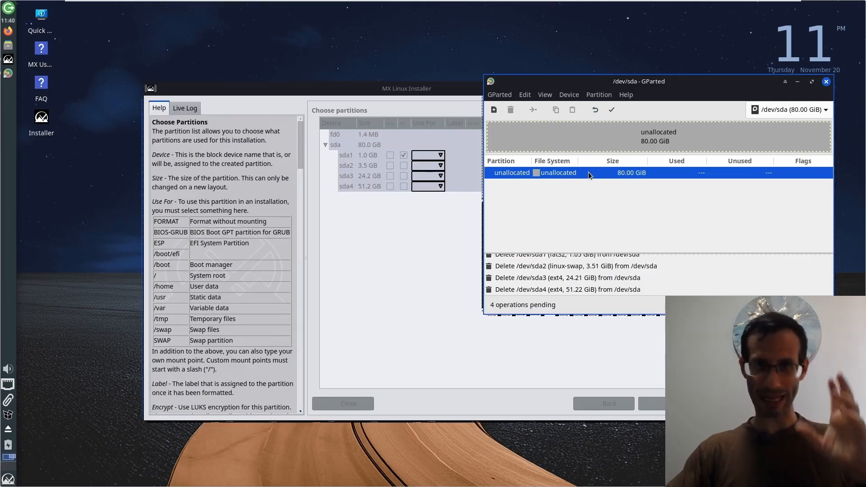
Undo the four pending partition deletions
{"action": "left_click", "coordinate": [595, 111]}
{"action": "left_click", "coordinate": [595, 110]}
{"action": "left_click", "coordinate": [595, 110]}
{"action": "left_click", "coordinate": [595, 110]}
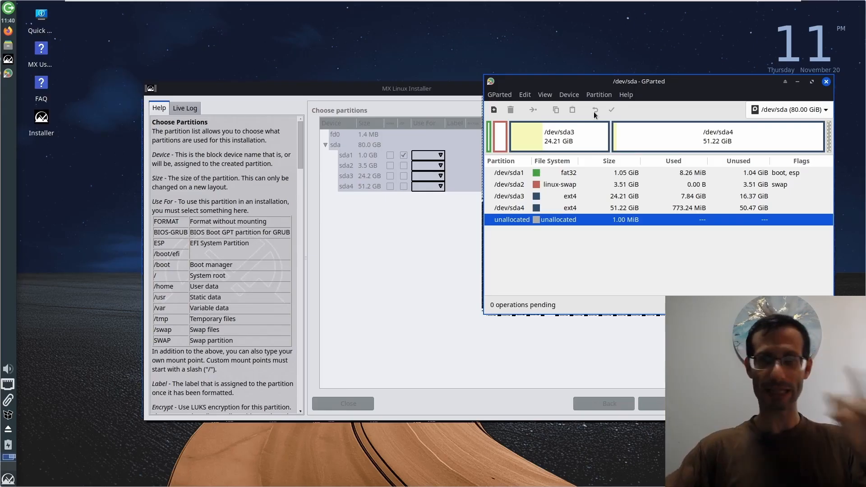
Create a new gpt partition table on /dev/sda, erasing the entire disk
{"action": "left_click", "coordinate": [780, 112]}
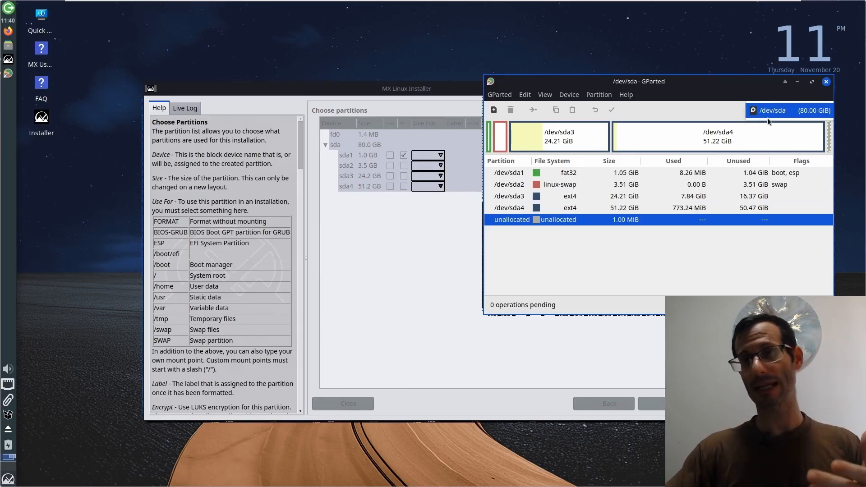
{"action": "left_click", "coordinate": [778, 112]}
{"action": "left_click", "coordinate": [575, 98]}
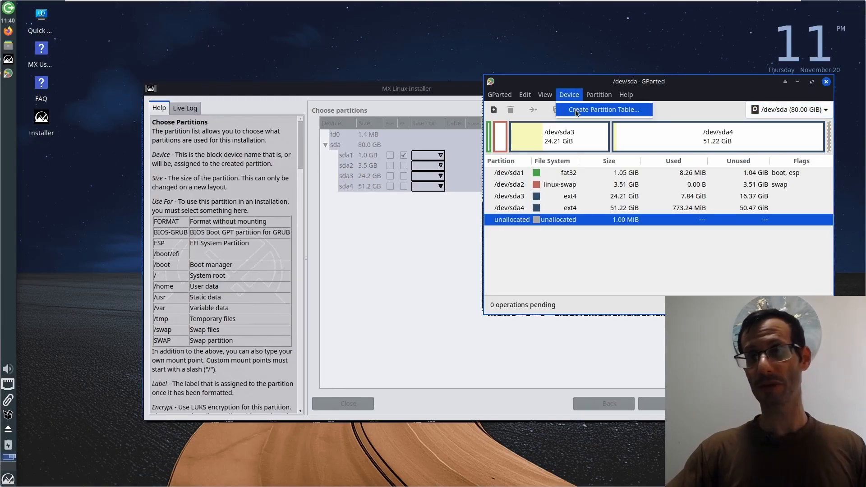
{"action": "left_click", "coordinate": [574, 110]}
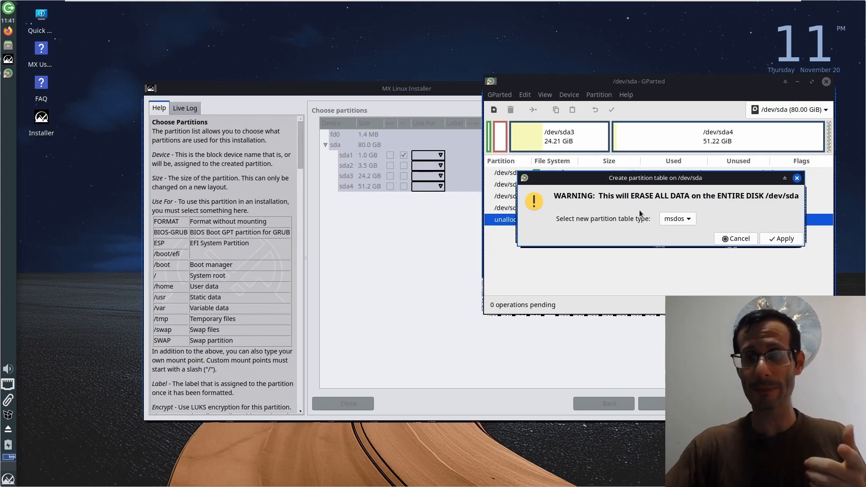
{"action": "left_click", "coordinate": [674, 221]}
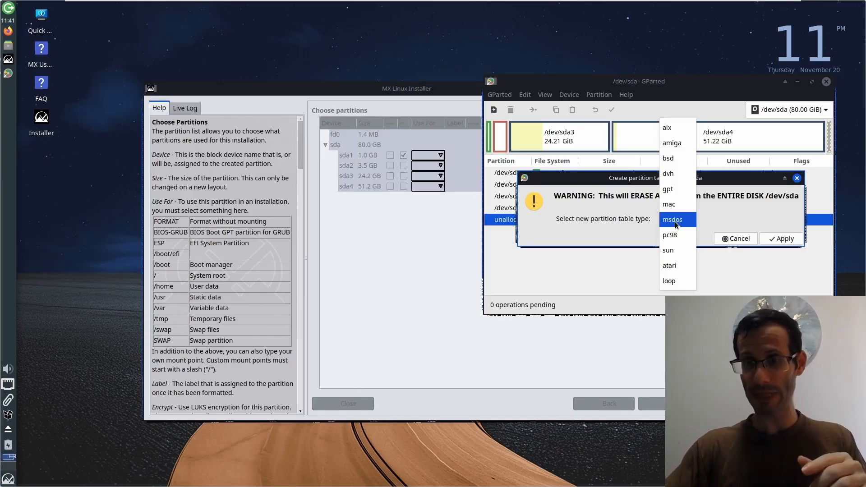
{"action": "left_click", "coordinate": [677, 193]}
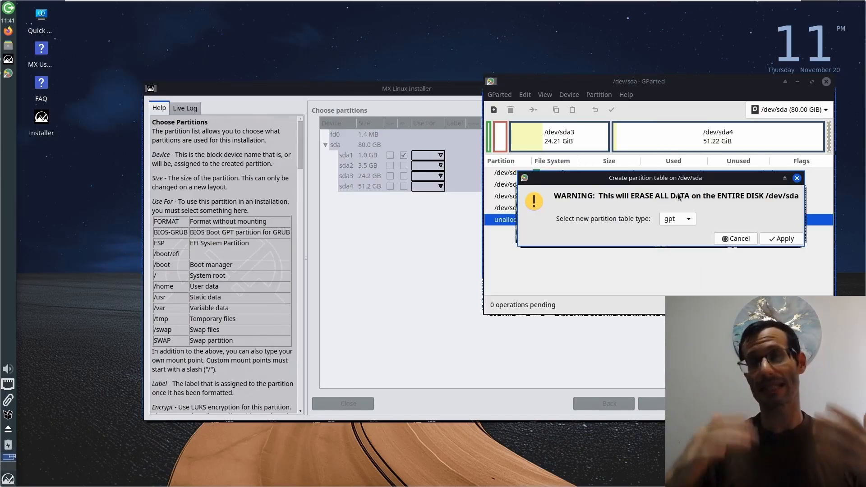
{"action": "left_click", "coordinate": [779, 239]}
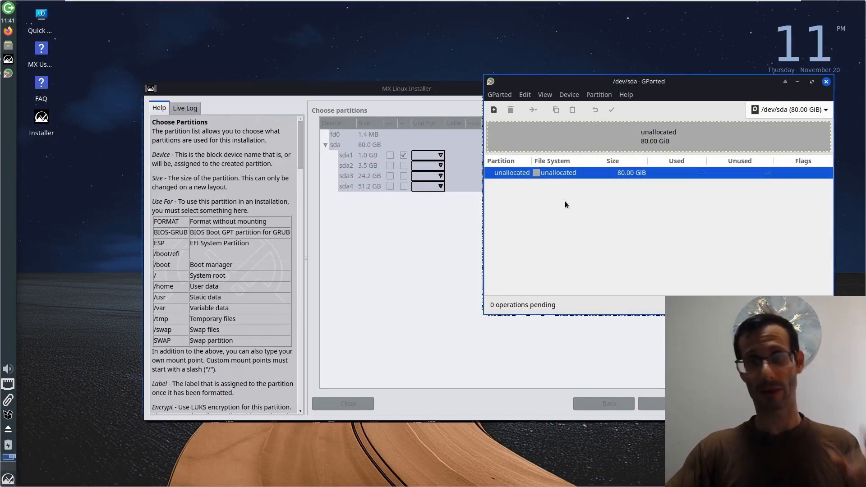
Add a 1000 MiB primary partition with the fat32 file system at the start of the unallocated space
{"action": "left_click", "coordinate": [493, 110]}
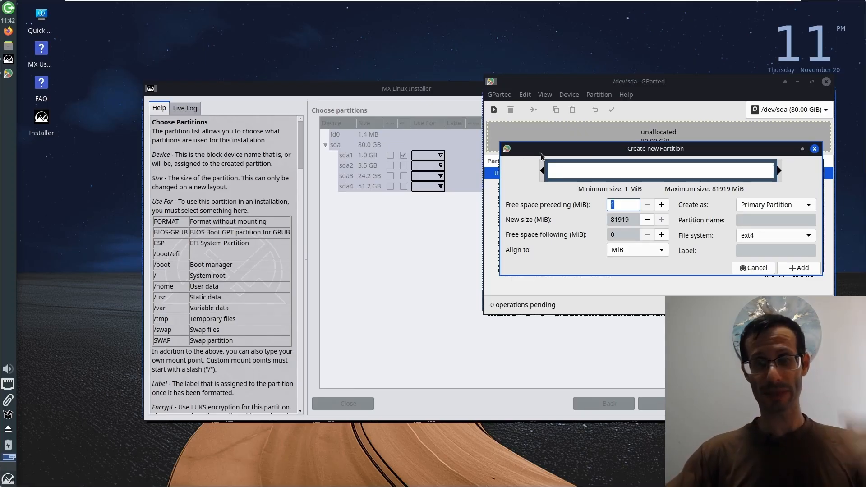
{"action": "double_click", "coordinate": [623, 219]}
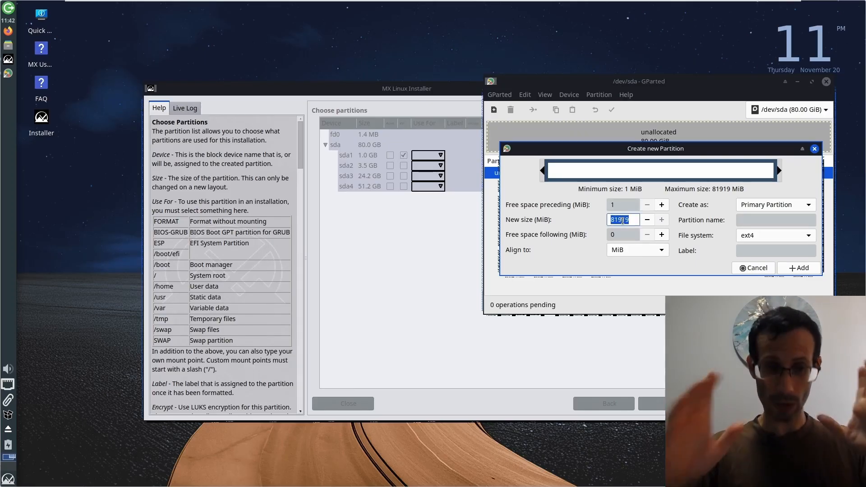
{"action": "type", "text": "1000"}
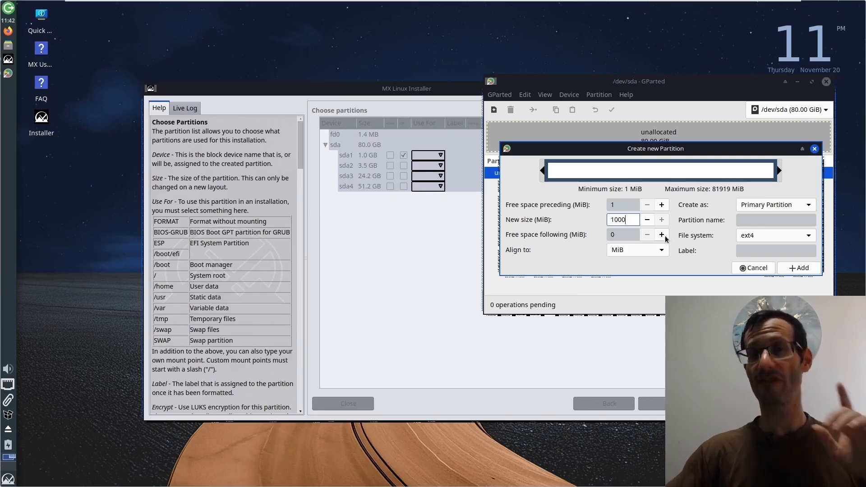
{"action": "left_click", "coordinate": [778, 236]}
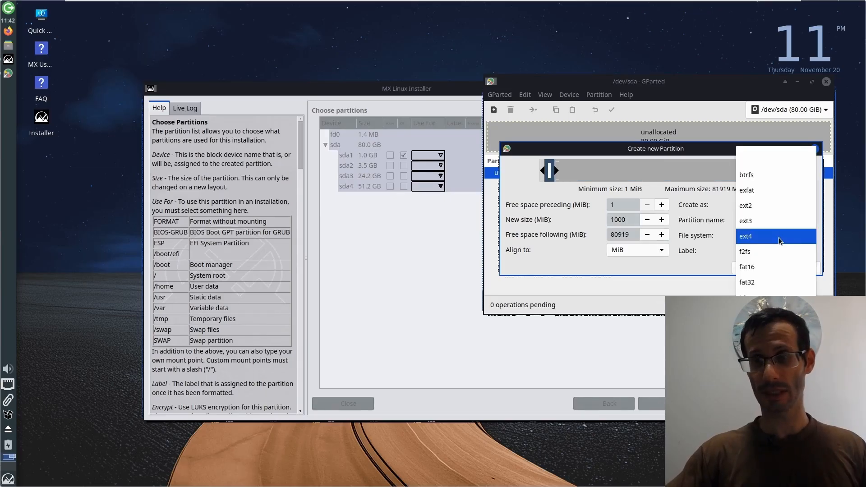
{"action": "left_click", "coordinate": [765, 284]}
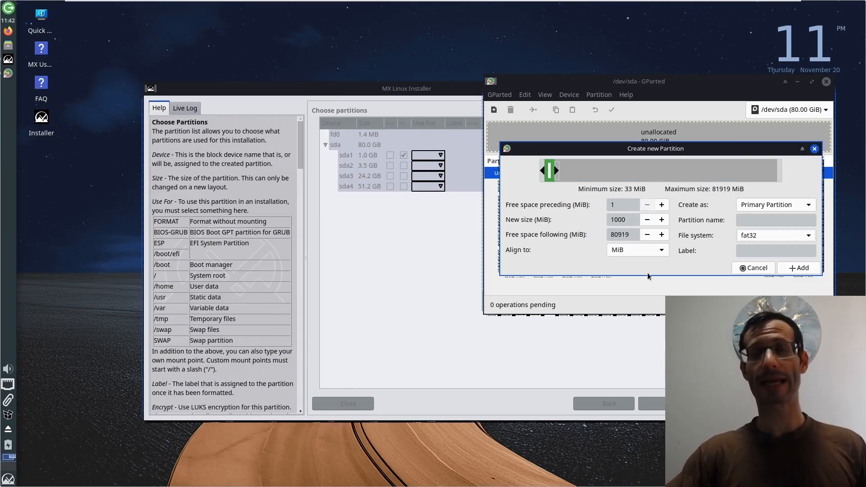
{"action": "left_click", "coordinate": [796, 268]}
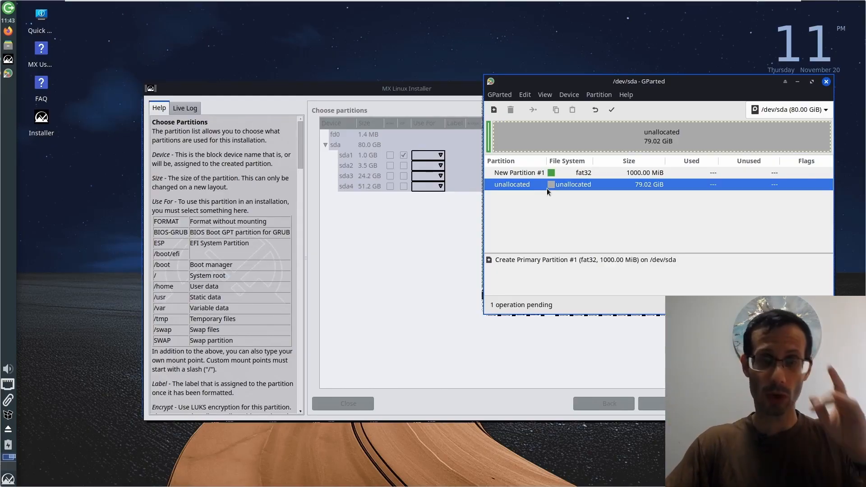
Add a 2000 MiB primary partition with the linux-swap file system after the fat32 partition
{"action": "left_click", "coordinate": [494, 110]}
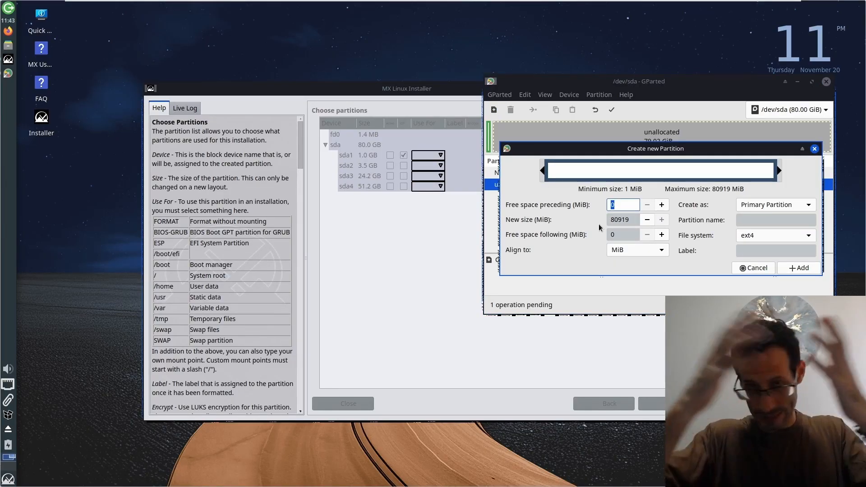
{"action": "double_click", "coordinate": [624, 219]}
{"action": "type", "text": "2000"}
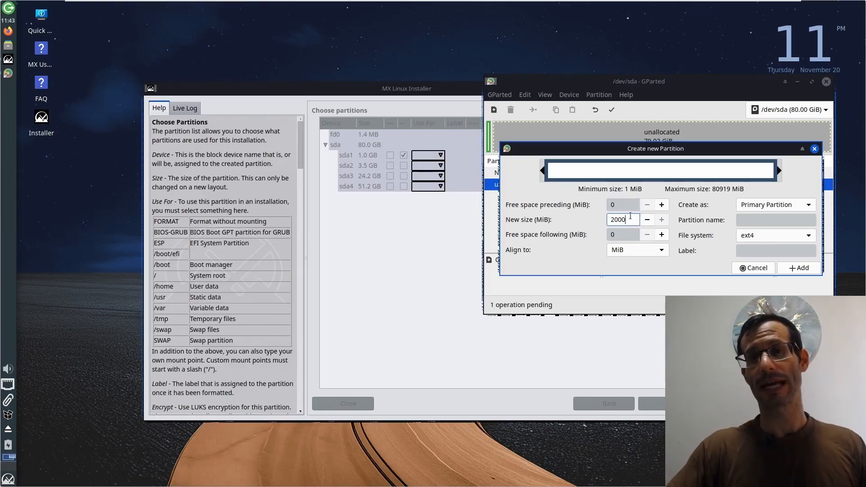
{"action": "left_click", "coordinate": [742, 236]}
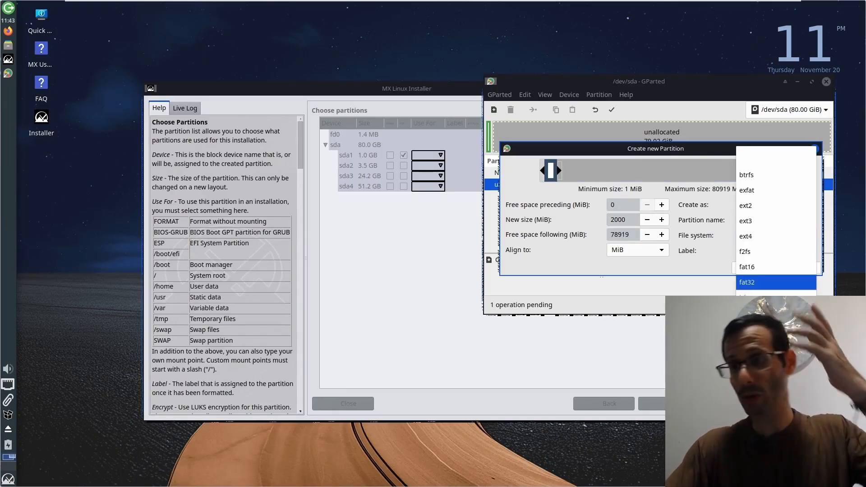
{"action": "left_click", "coordinate": [766, 343]}
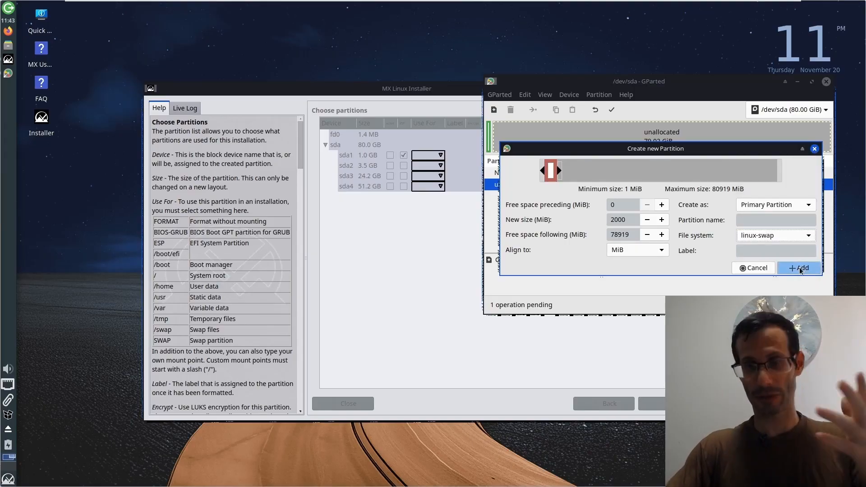
{"action": "left_click", "coordinate": [800, 269]}
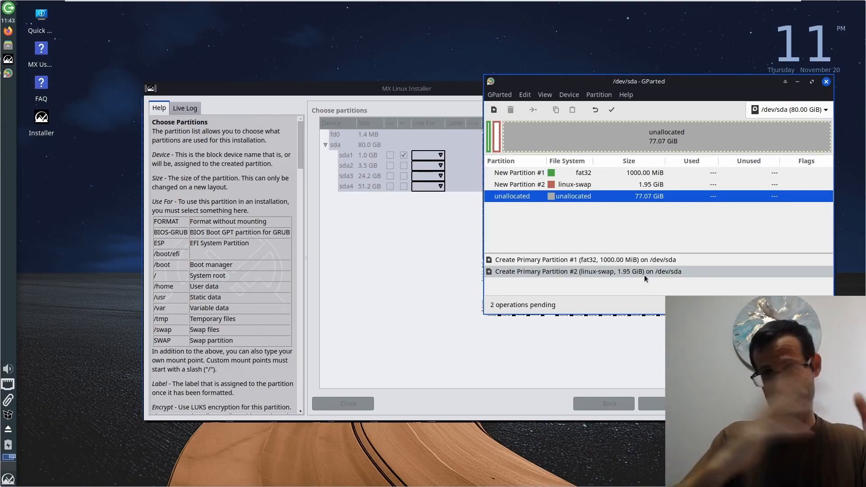
Delete the pending linux-swap partition
{"action": "left_click", "coordinate": [574, 186]}
{"action": "key", "text": "Delete"}
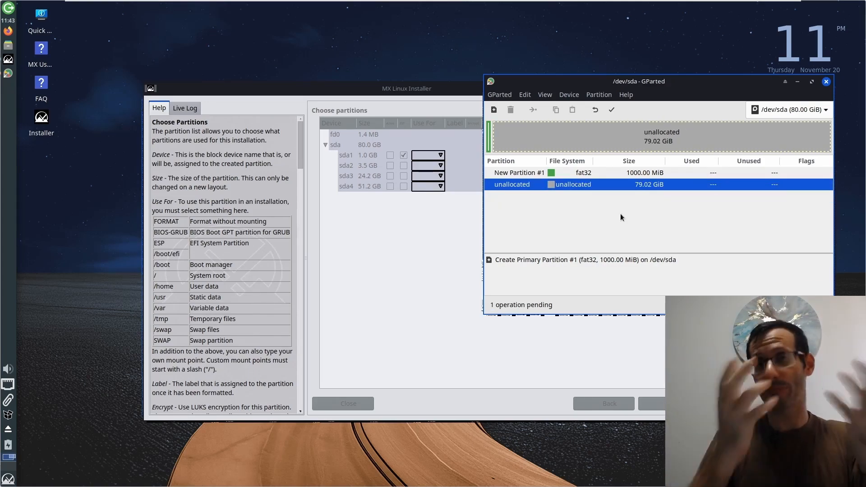
Add an ext4 primary partition of 80919 MiB filling all the remaining unallocated space
{"action": "left_click", "coordinate": [494, 110]}
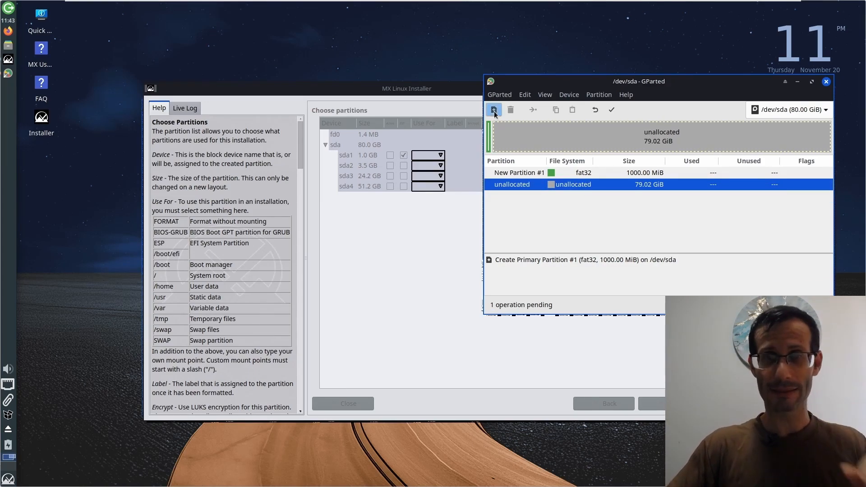
{"action": "left_click", "coordinate": [619, 220]}
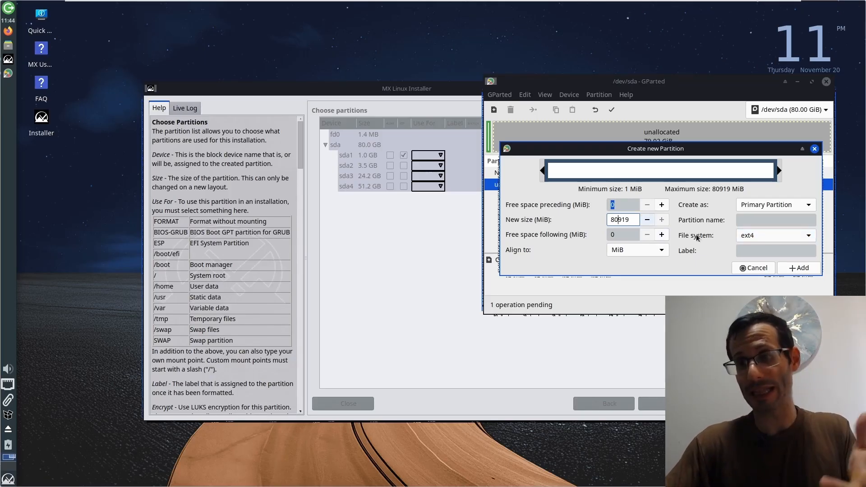
{"action": "left_click", "coordinate": [796, 267]}
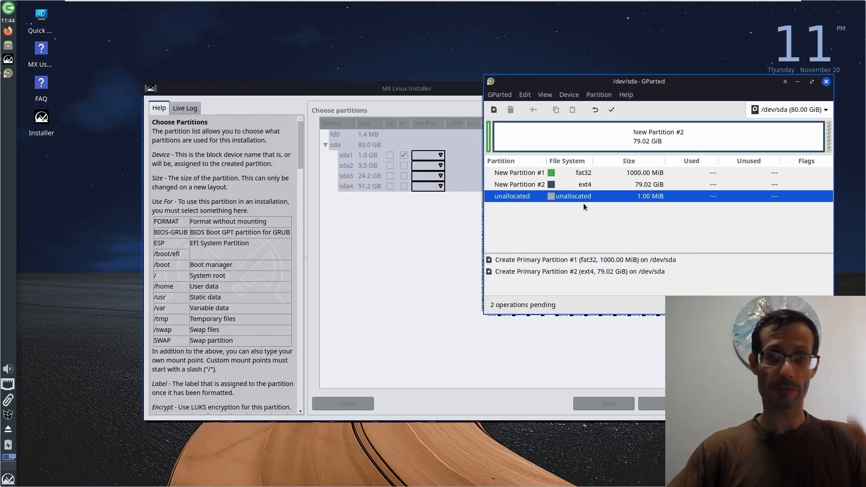
{"action": "left_click", "coordinate": [599, 186]}
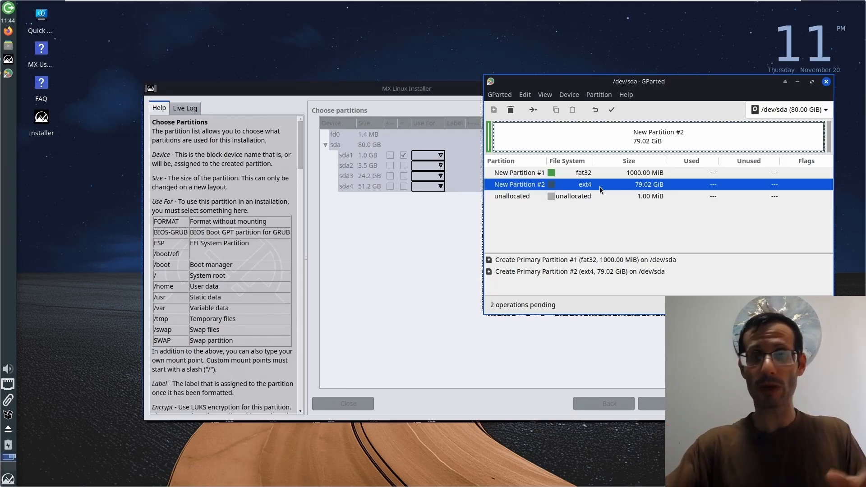
{"action": "left_click", "coordinate": [534, 175]}
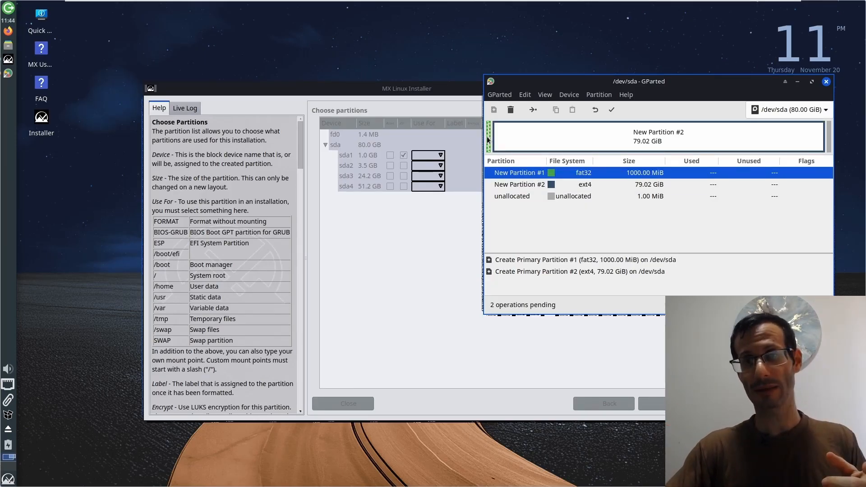
{"action": "left_click", "coordinate": [595, 186]}
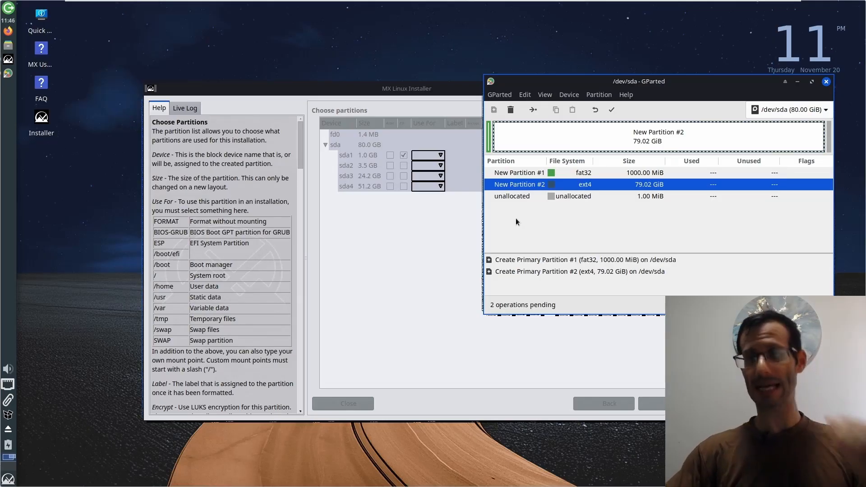
Resize the pending ext4 partition to 25918 MiB, leaving 55001 MiB of free space following it
{"action": "right_click", "coordinate": [522, 187]}
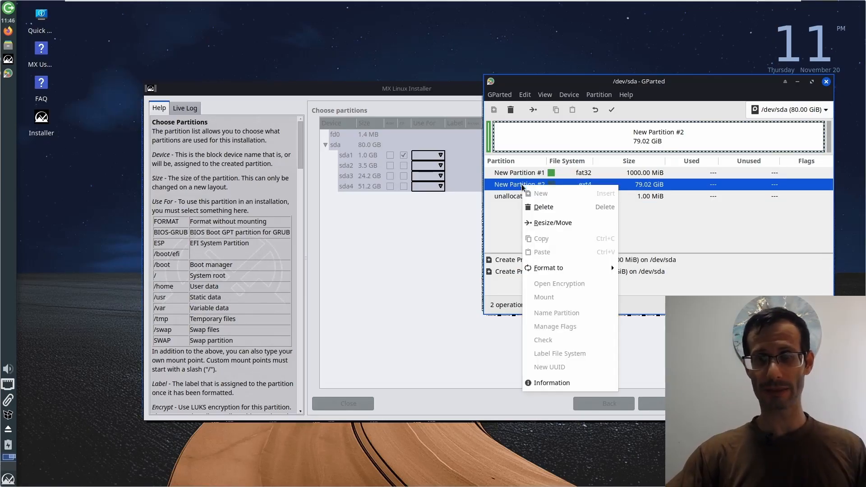
{"action": "left_click", "coordinate": [543, 223]}
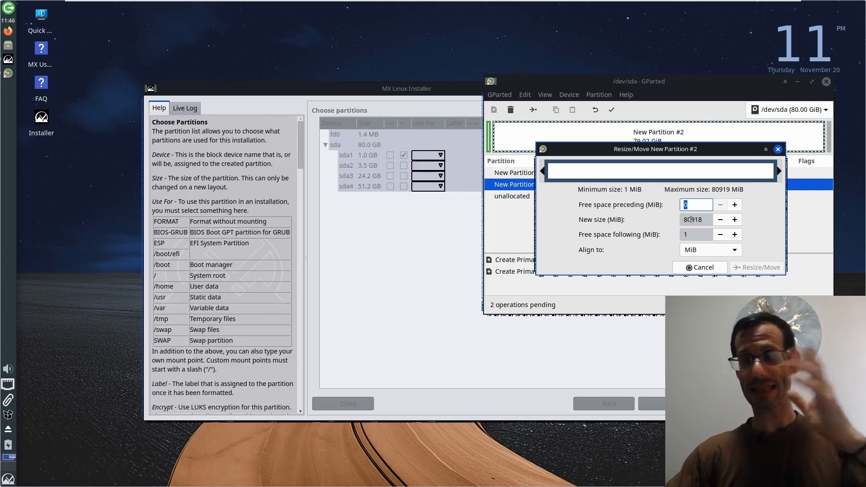
{"action": "left_click", "coordinate": [691, 220]}
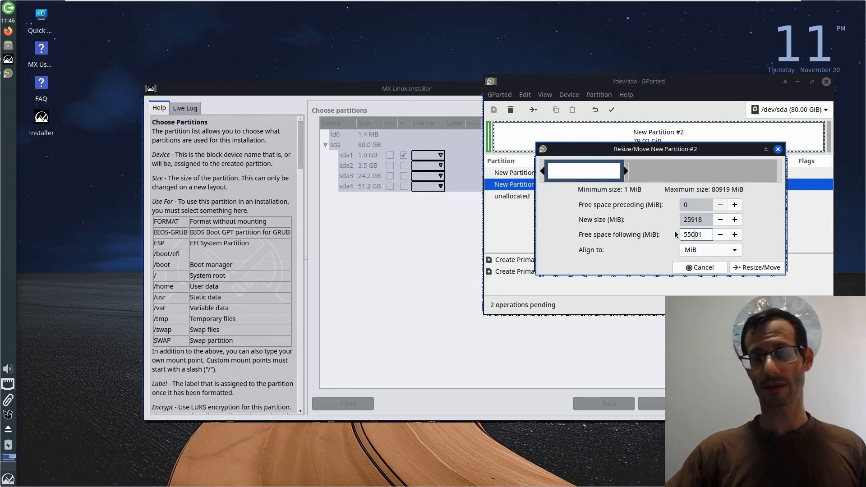
{"action": "left_click", "coordinate": [758, 268]}
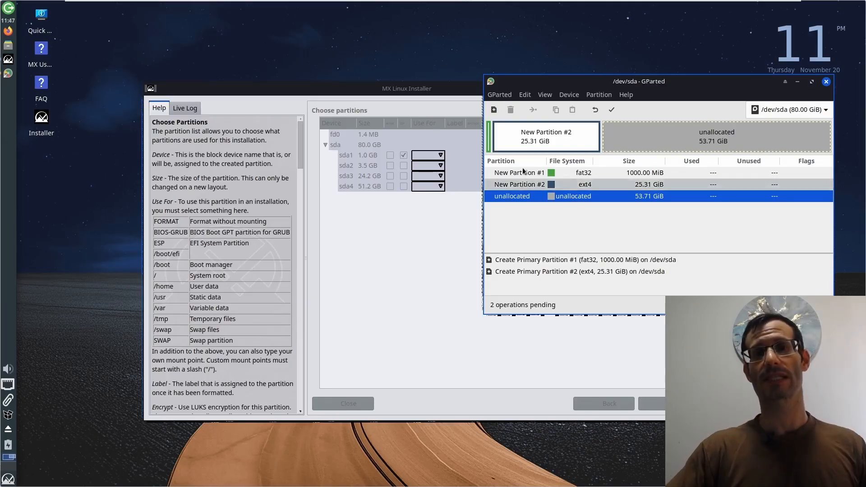
Add a 55001 MiB ext4 primary partition in the remaining unallocated space and apply all pending operations to sda
{"action": "left_click", "coordinate": [494, 110]}
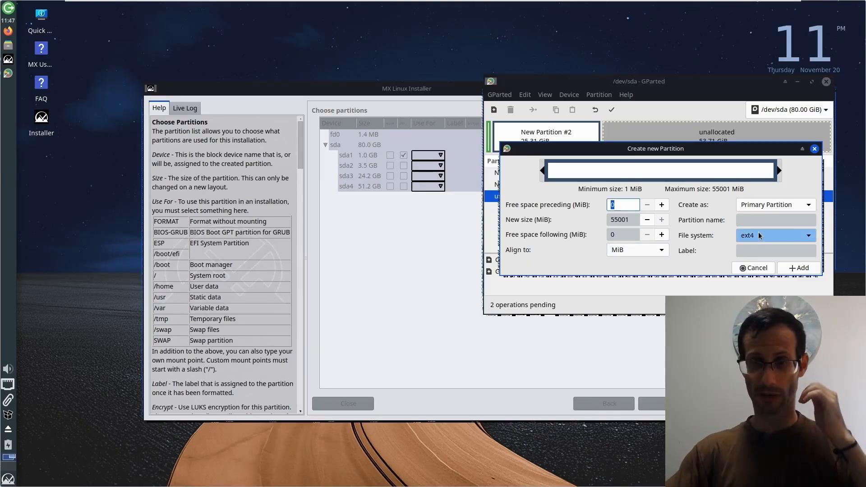
{"action": "left_click", "coordinate": [797, 267]}
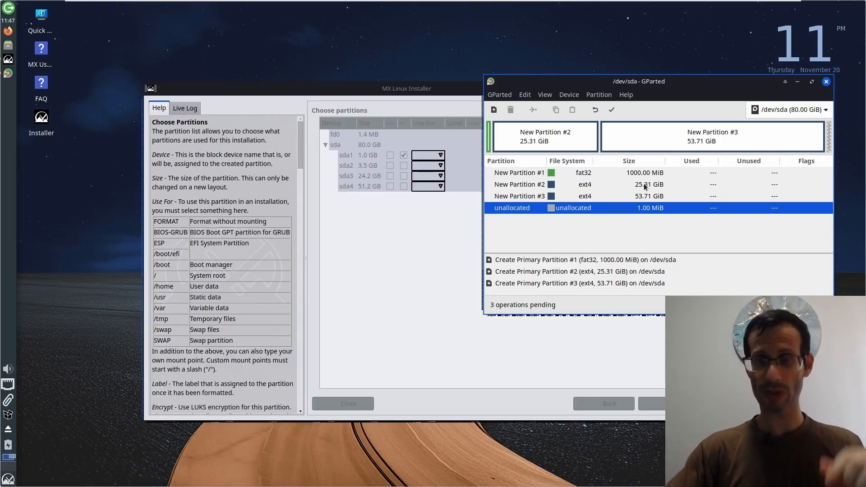
{"action": "left_click", "coordinate": [612, 111]}
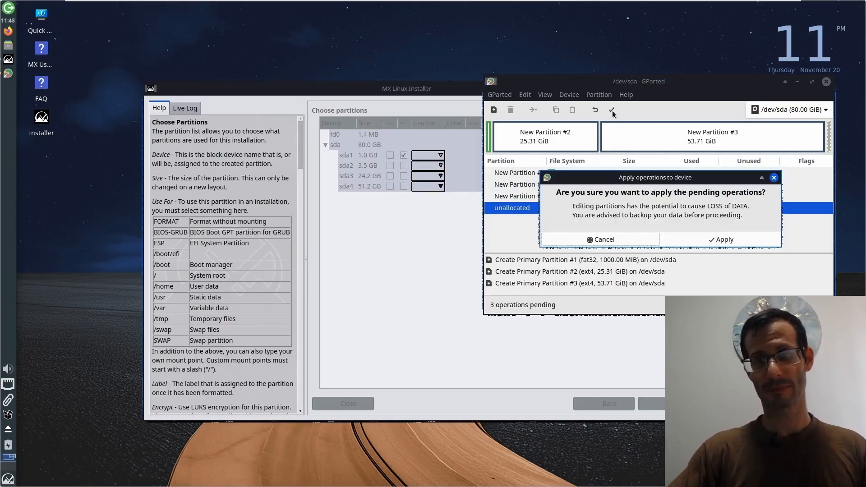
{"action": "left_click", "coordinate": [698, 239]}
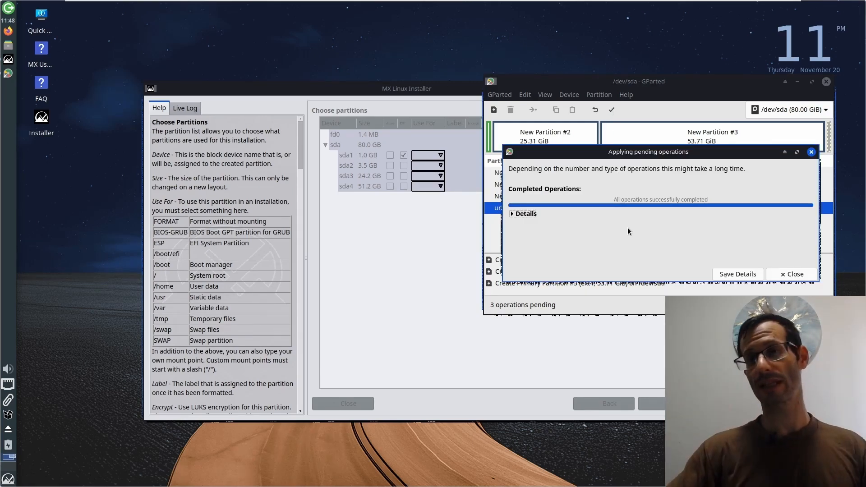
{"action": "left_click", "coordinate": [791, 274]}
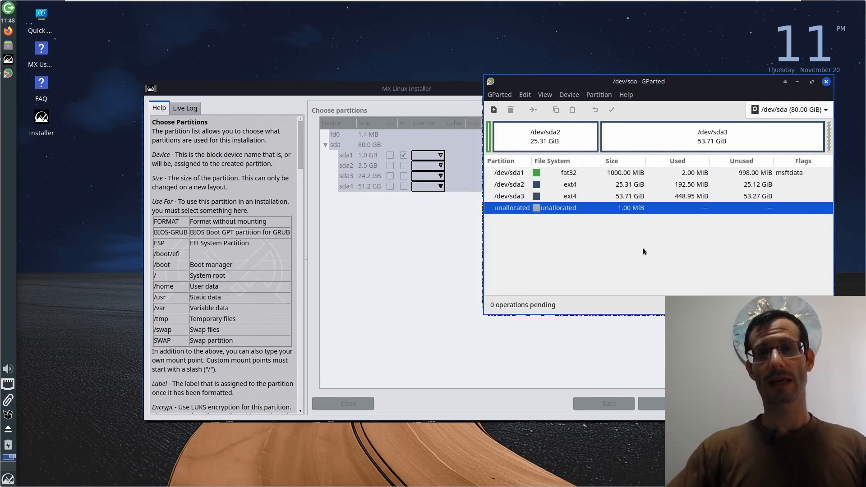
Set the esp flag on the fat32 partition /dev/sda1 and close the partition editor
{"action": "left_click", "coordinate": [558, 173]}
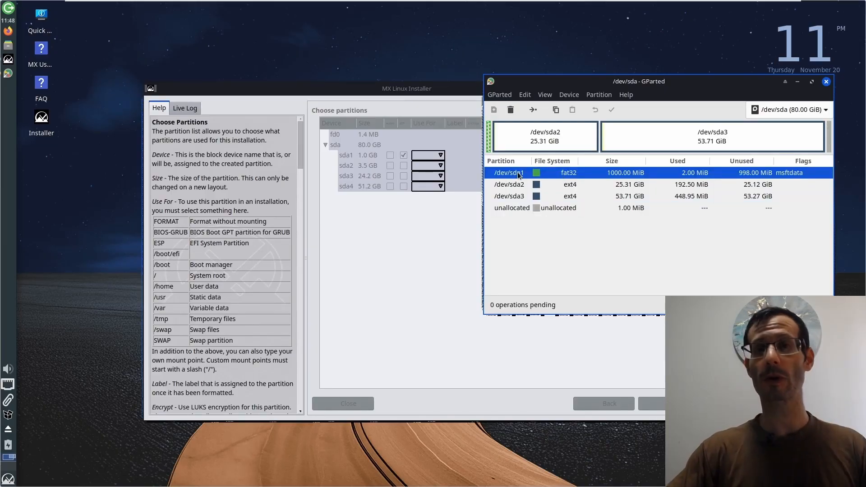
{"action": "right_click", "coordinate": [519, 176]}
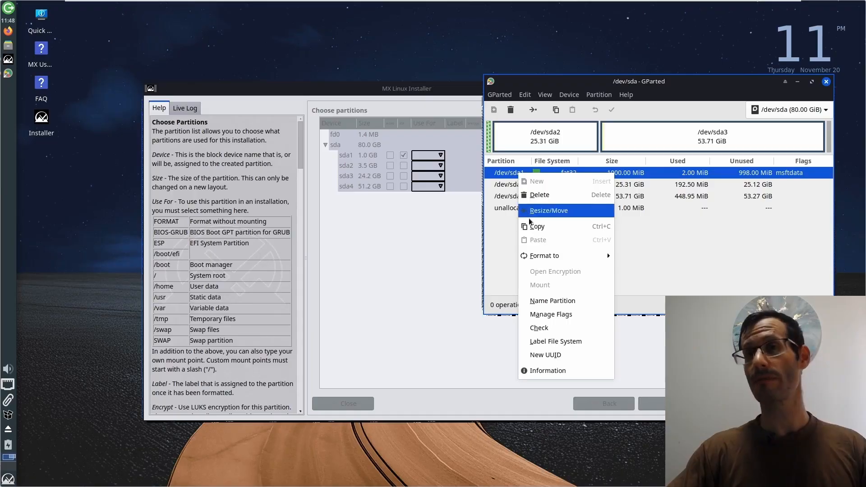
{"action": "left_click", "coordinate": [553, 314]}
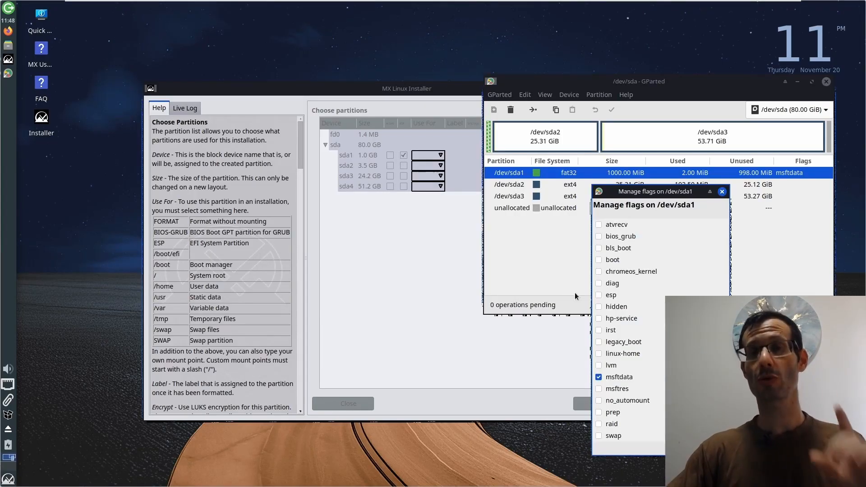
{"action": "left_click", "coordinate": [611, 296]}
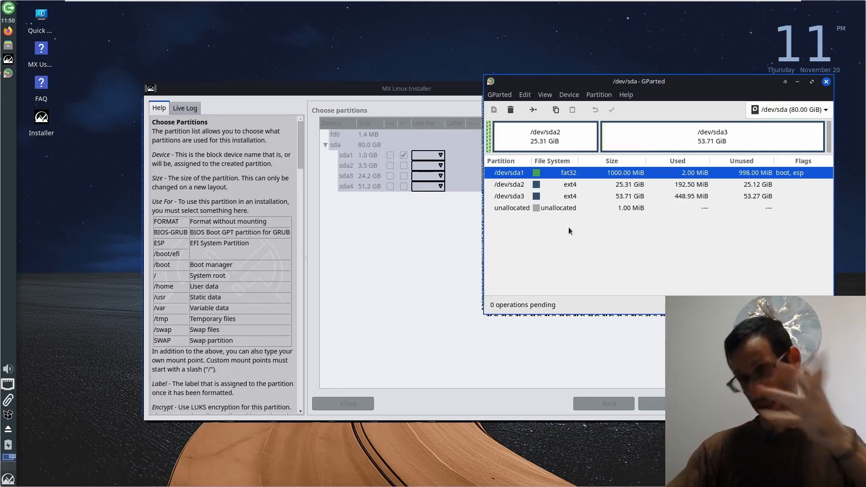
{"action": "left_click", "coordinate": [826, 82]}
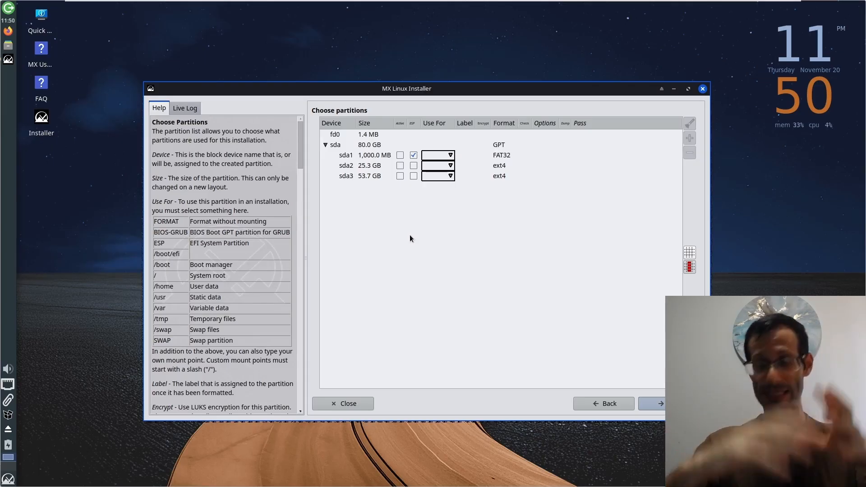
Assign the installation uses of the sda partitions: sda1 as ESP, sda2 as / and sda3 as /home
{"action": "left_click", "coordinate": [380, 145]}
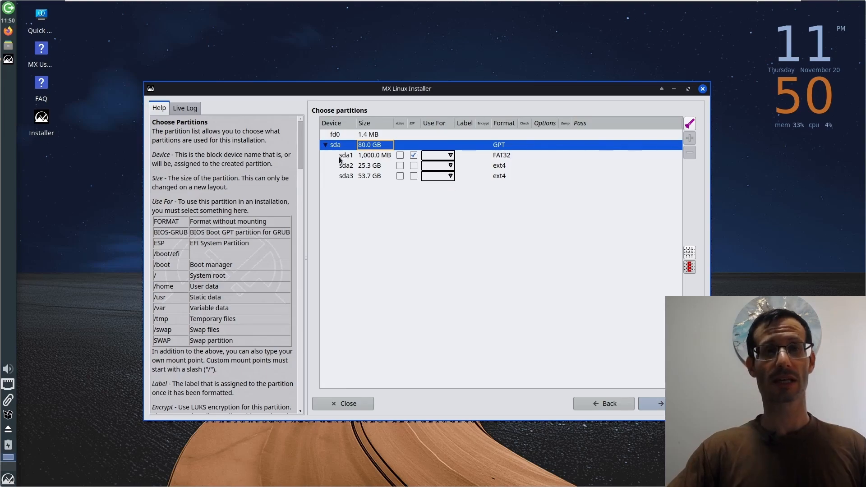
{"action": "left_click", "coordinate": [448, 155]}
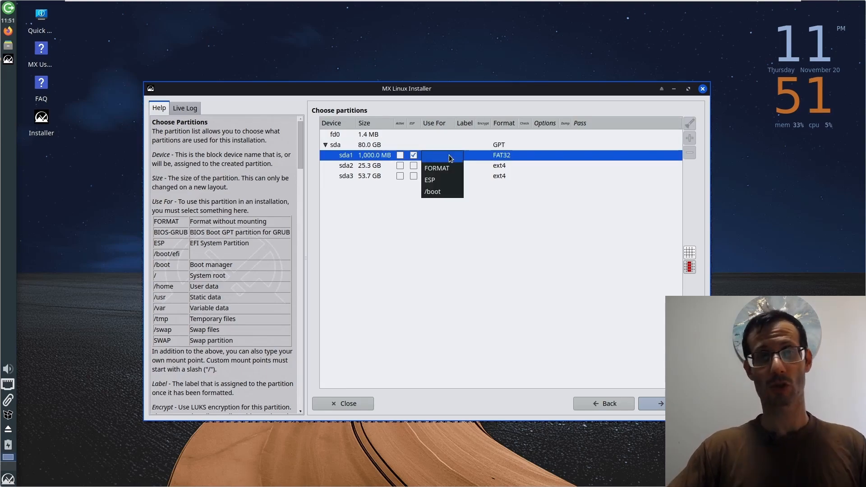
{"action": "left_click", "coordinate": [437, 179]}
{"action": "left_click", "coordinate": [381, 166]}
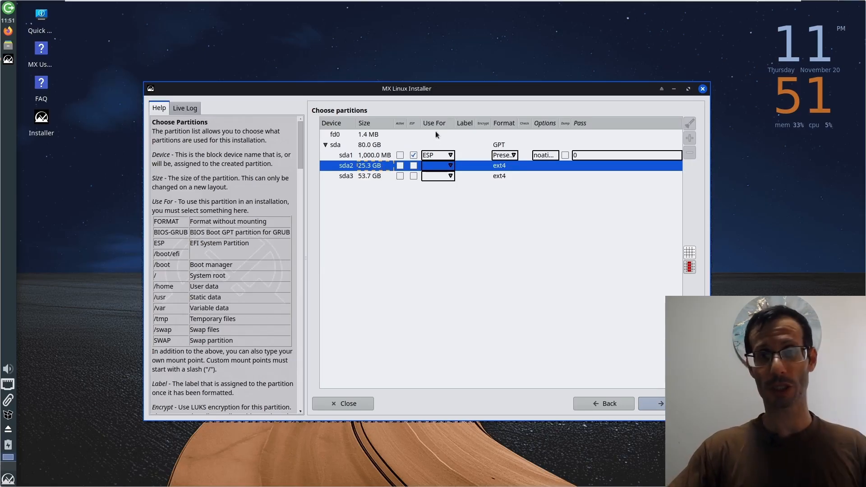
{"action": "left_click", "coordinate": [450, 167]}
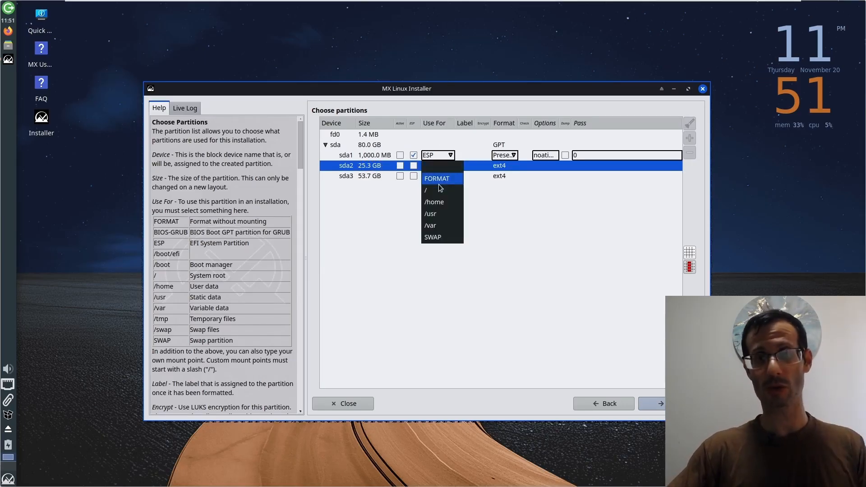
{"action": "left_click", "coordinate": [436, 191]}
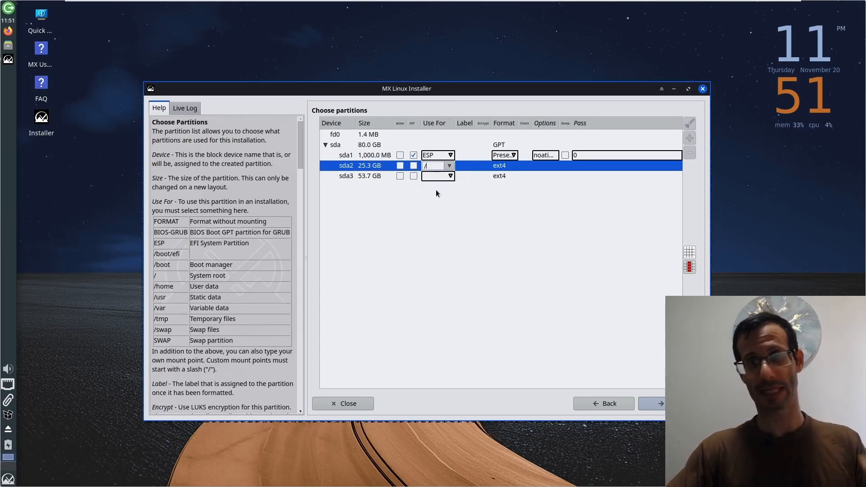
{"action": "left_click", "coordinate": [366, 176]}
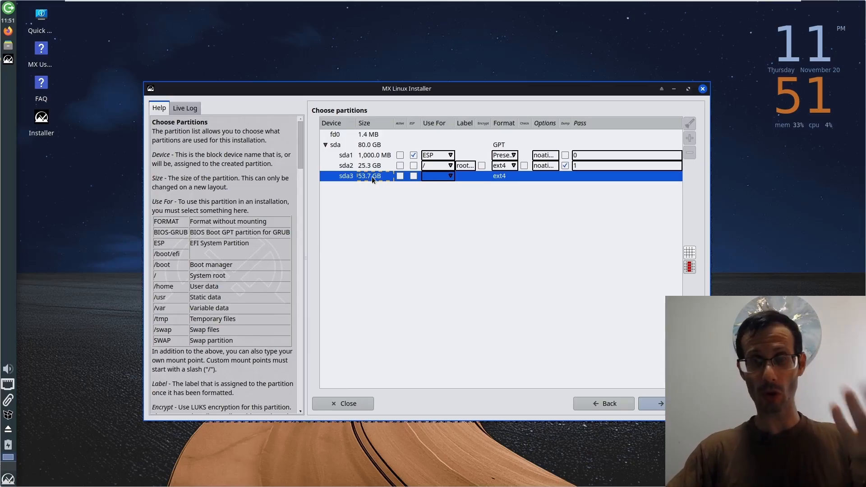
{"action": "left_click", "coordinate": [448, 177]}
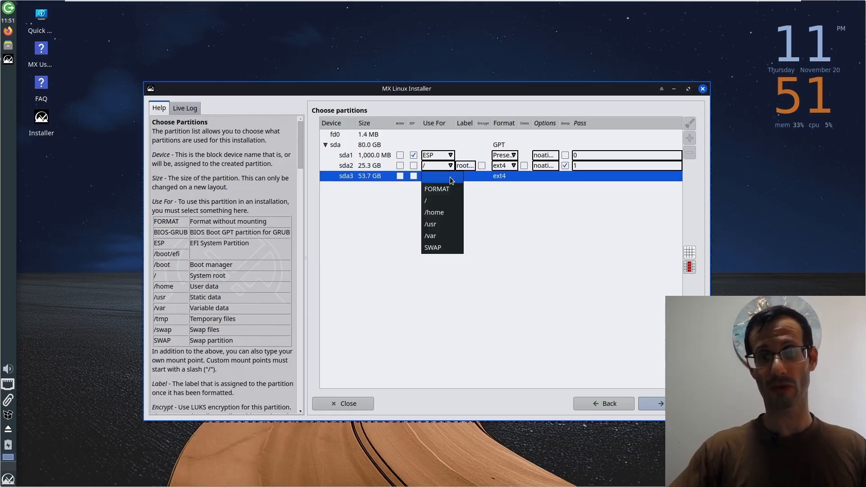
{"action": "left_click", "coordinate": [440, 212]}
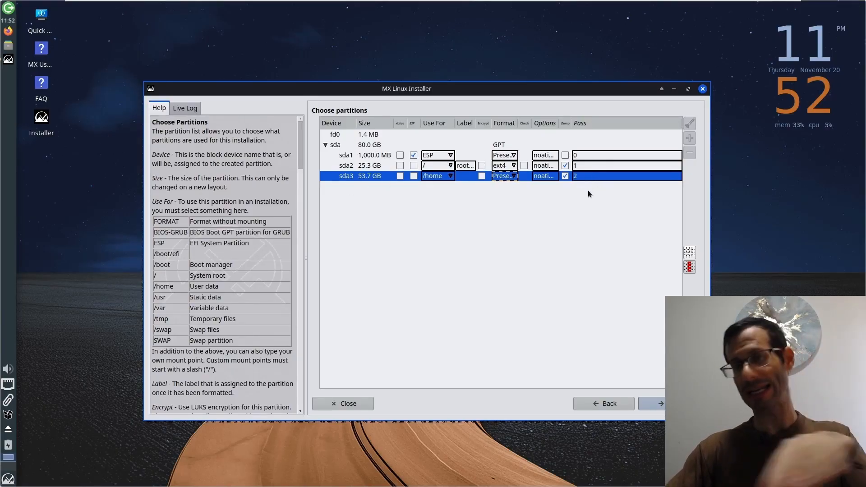
Confirm the partition choices to start the installation, and accept installing GRUB to the ESP on sda1
{"action": "left_click", "coordinate": [660, 404]}
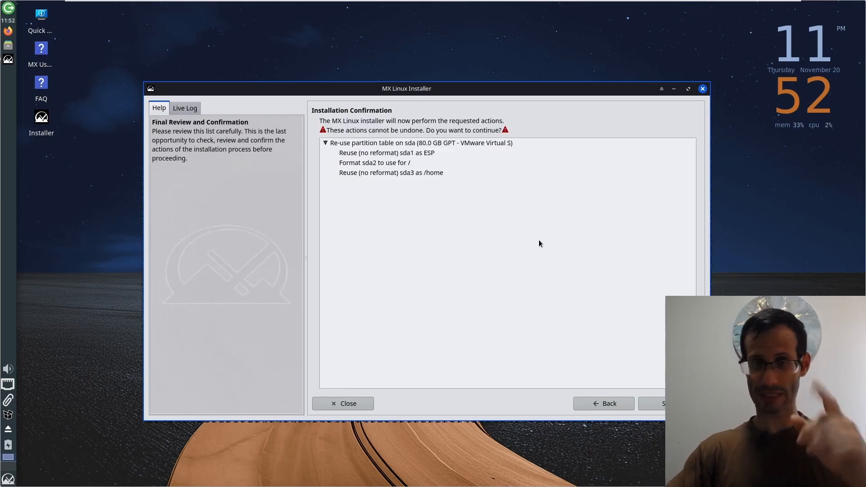
{"action": "key", "text": "Return"}
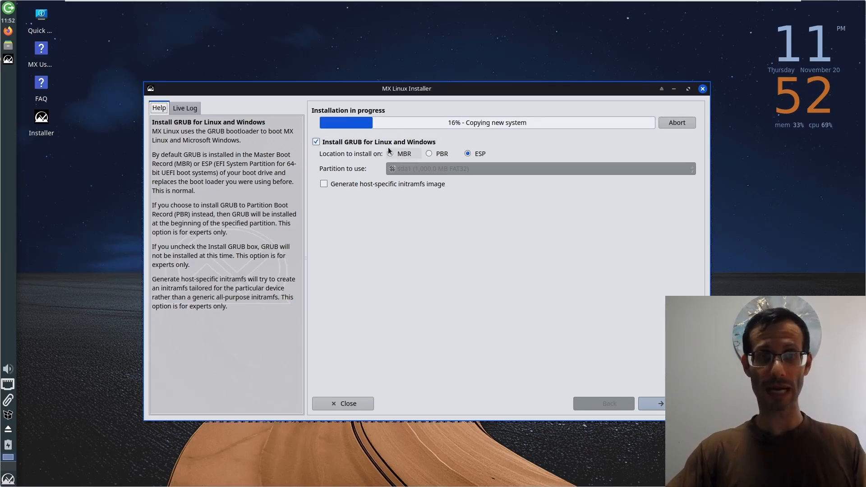
{"action": "left_click", "coordinate": [652, 403]}
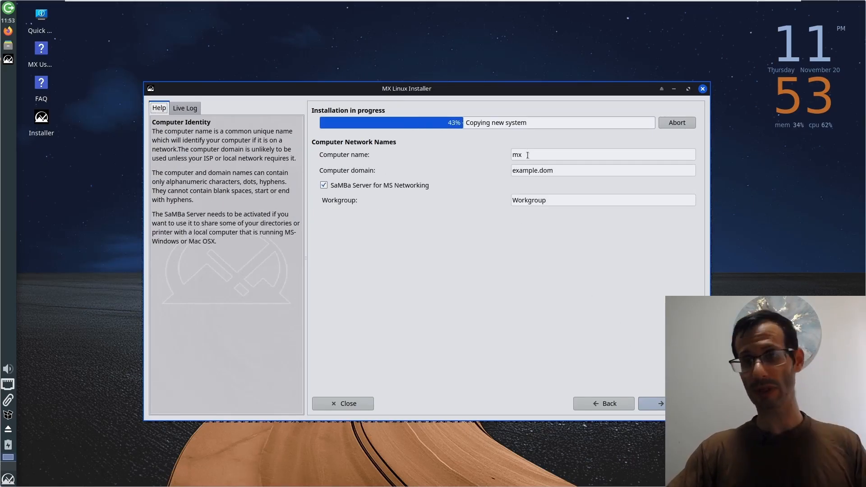
Set the computer domain to NA, keeping the computer name mx, and accept the default locale and clock settings
{"action": "left_click", "coordinate": [528, 158]}
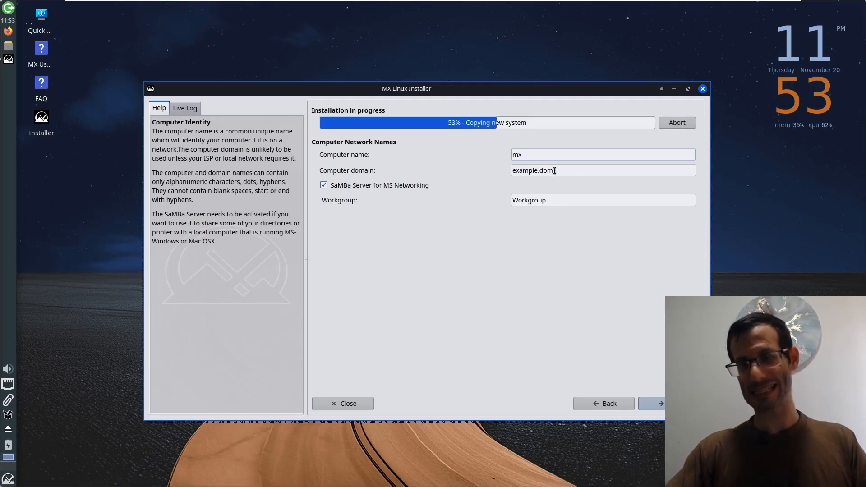
{"action": "left_click", "coordinate": [555, 171]}
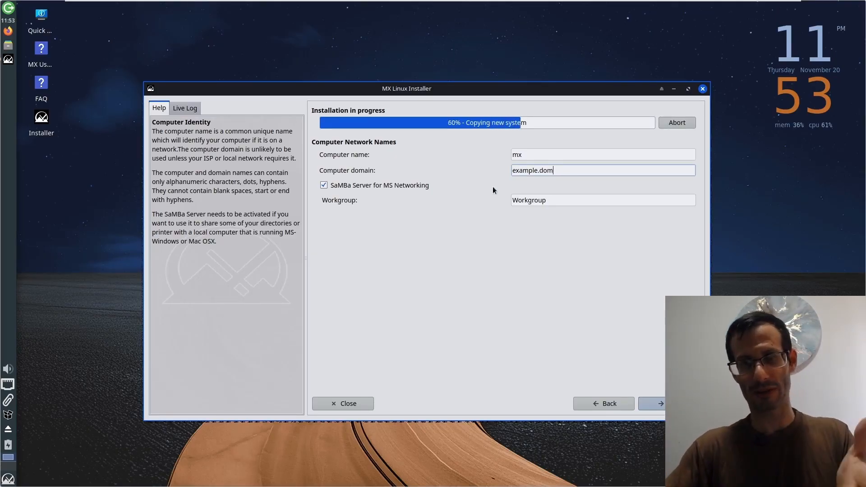
{"action": "key", "text": "ctrl+a"}
{"action": "type", "text": "NA"}
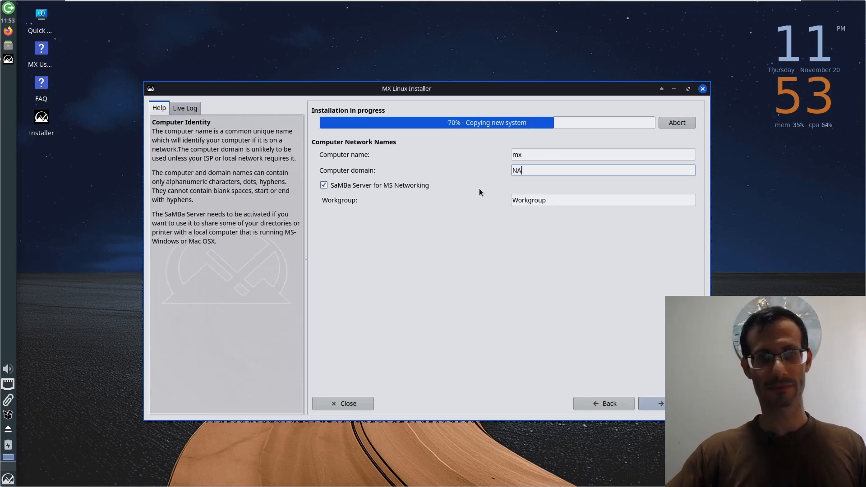
{"action": "key", "text": "Return"}
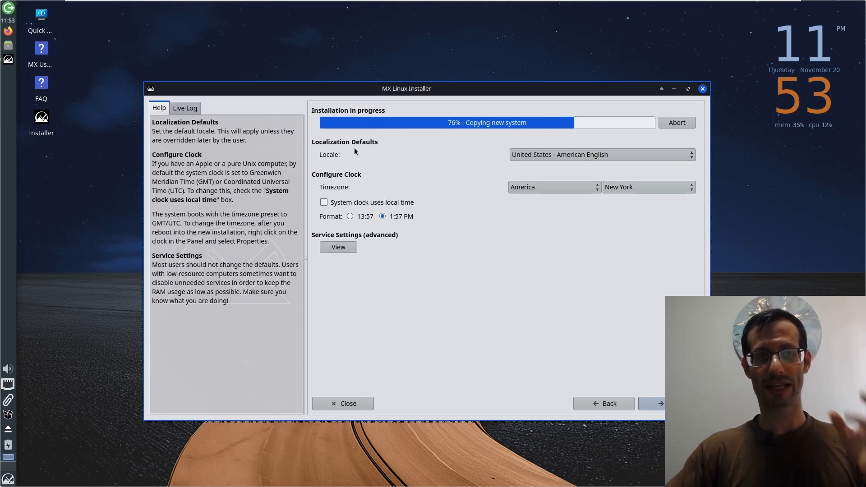
{"action": "left_click", "coordinate": [652, 404]}
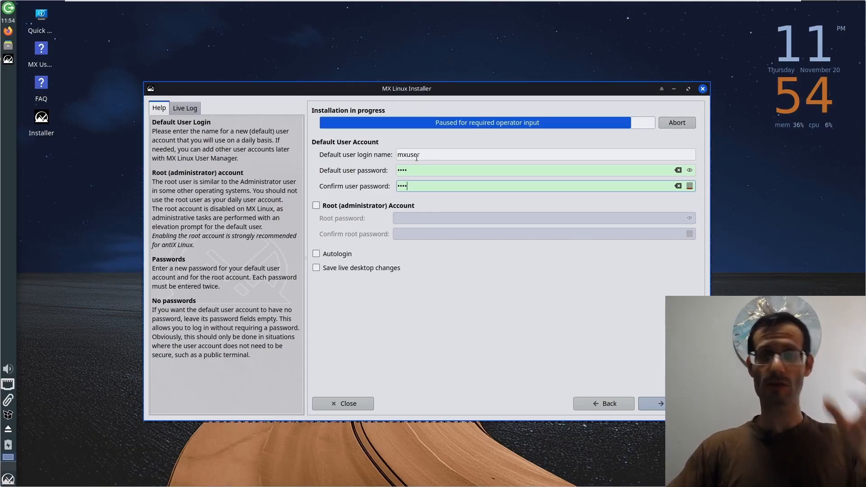
Enable Autologin for the default user account, then finish the installer with automatic reboot left on
{"action": "double_click", "coordinate": [432, 156]}
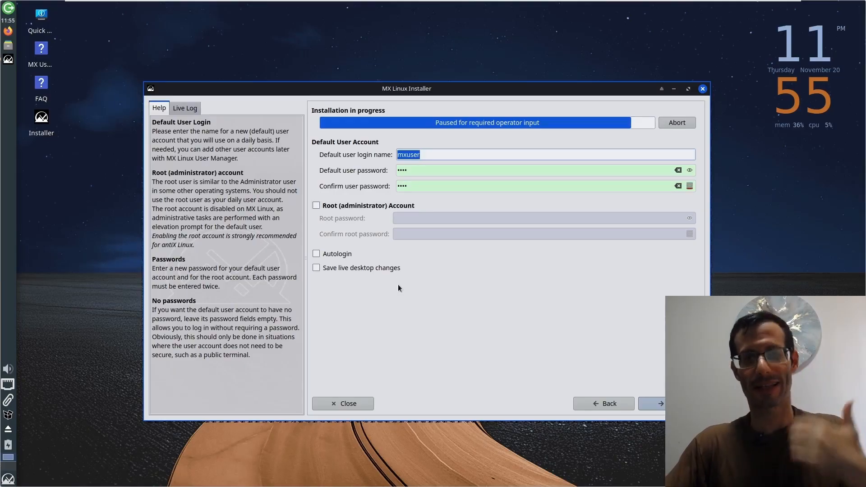
{"action": "left_click", "coordinate": [337, 254]}
{"action": "left_click", "coordinate": [660, 403]}
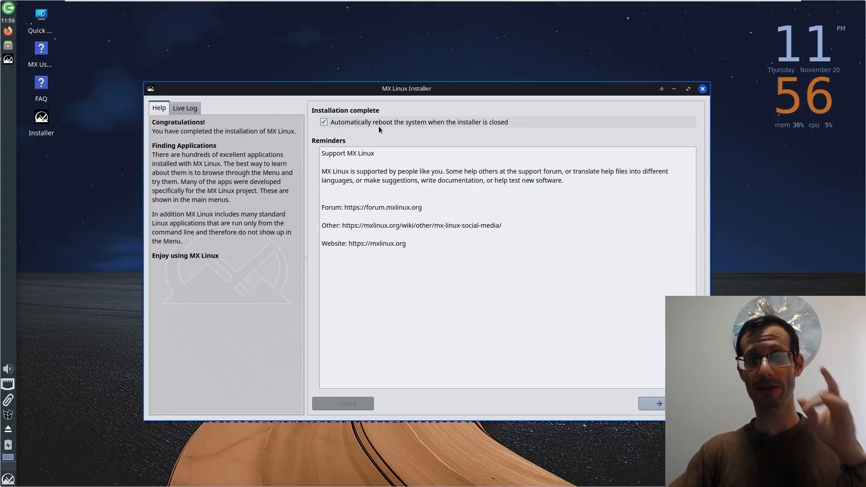
{"action": "left_click", "coordinate": [654, 404]}
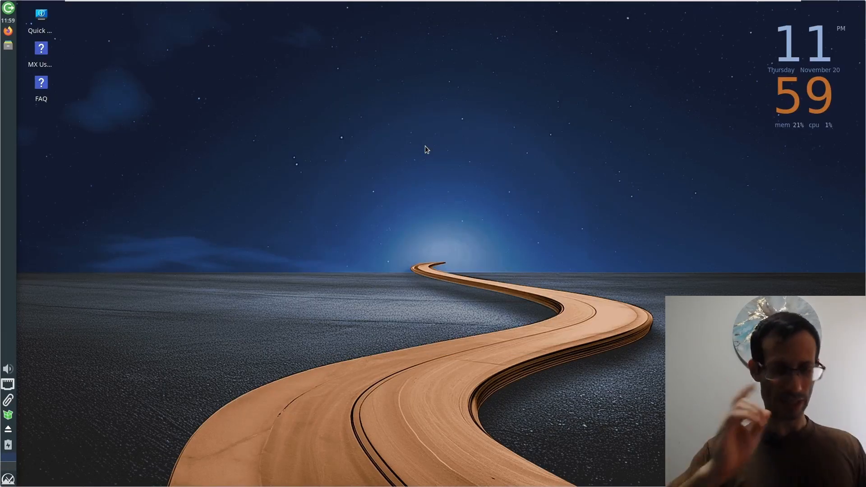
Open Disk Manager in the installed system and check the mount points and sizes of sda2 and sda3
{"action": "key", "text": "super"}
{"action": "type", "text": "disk ma"}
{"action": "key", "text": "Return"}
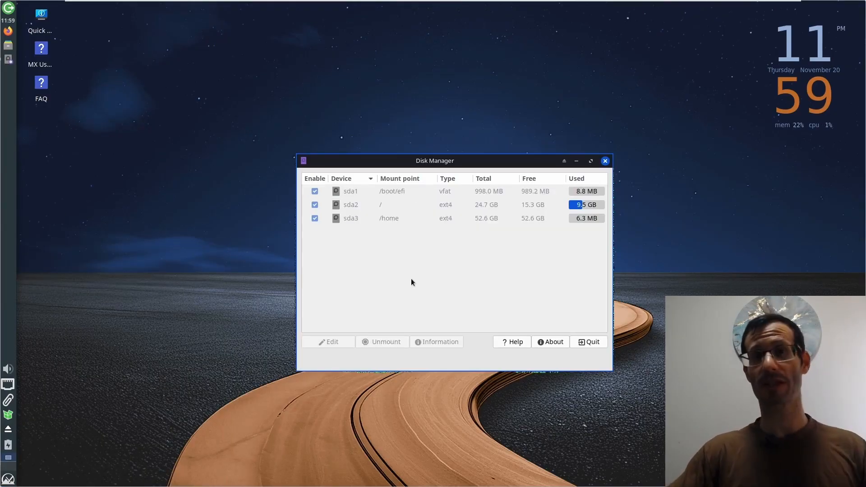
{"action": "left_click", "coordinate": [395, 204]}
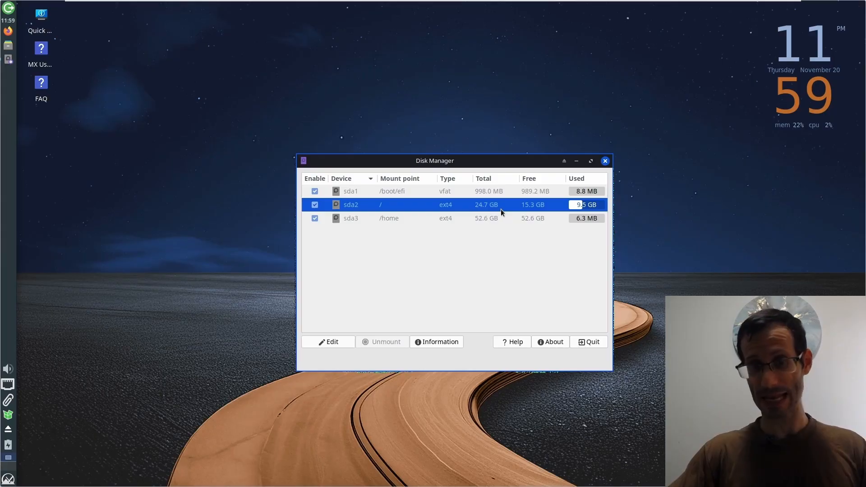
{"action": "left_click", "coordinate": [394, 222]}
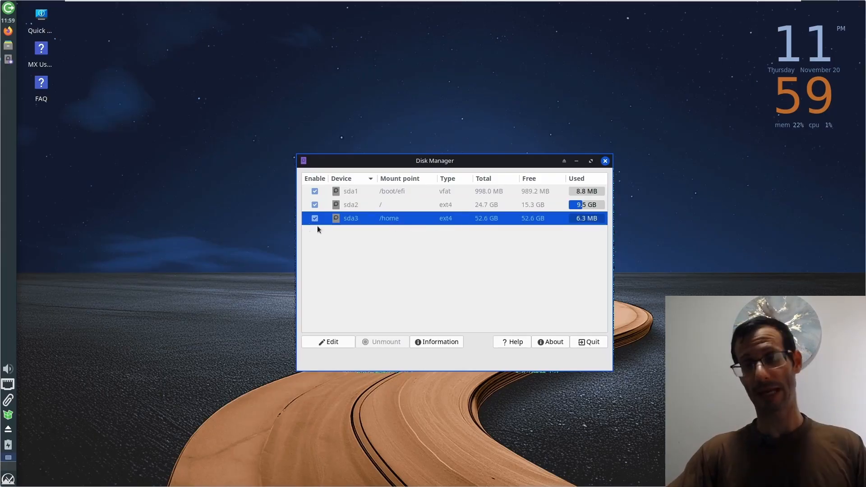